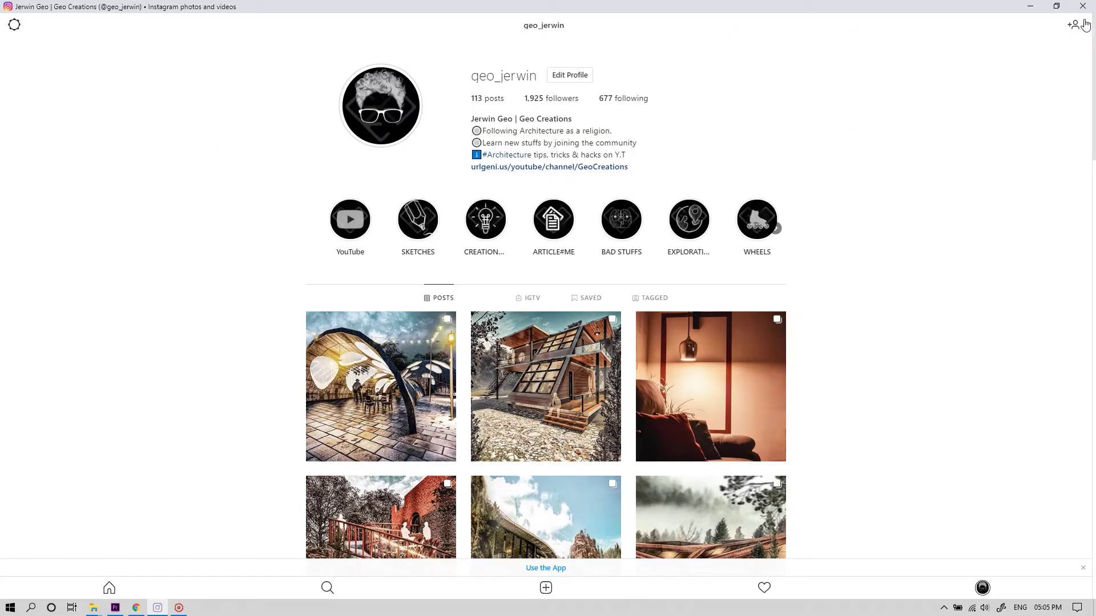
Step: Scroll down the Instagram profile grid to browse its architectural render posts
left_click_drag(1094, 30, 1094, 345)
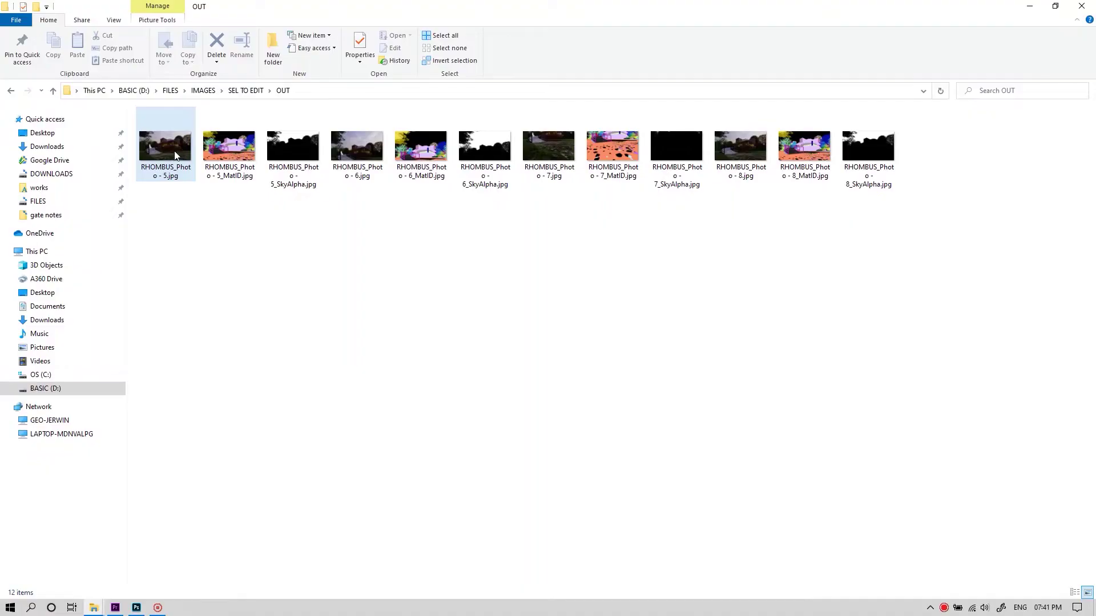
Step: Open render photo 5 and crop it to 4:5, extending the canvas past the image
left_click_drag(165, 147, 302, 62)
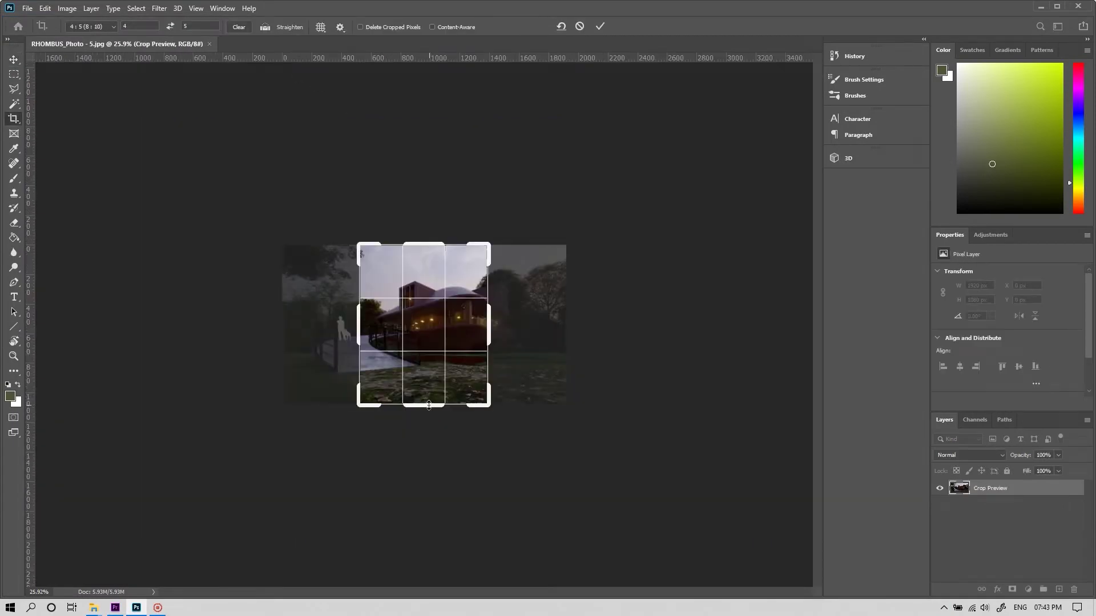
left_click_drag(429, 406, 433, 495)
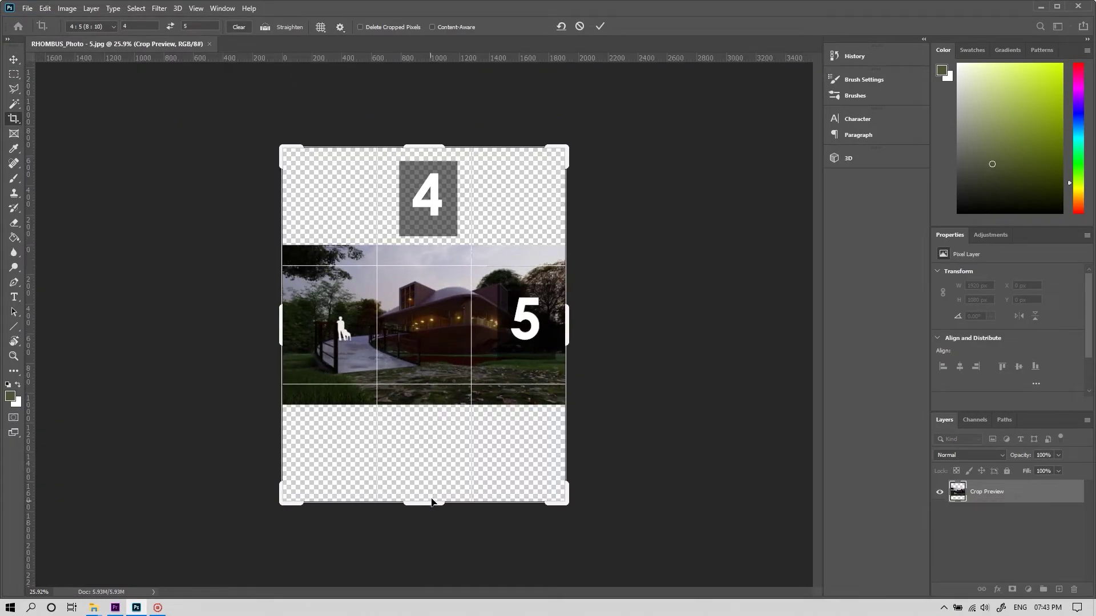
key("Return")
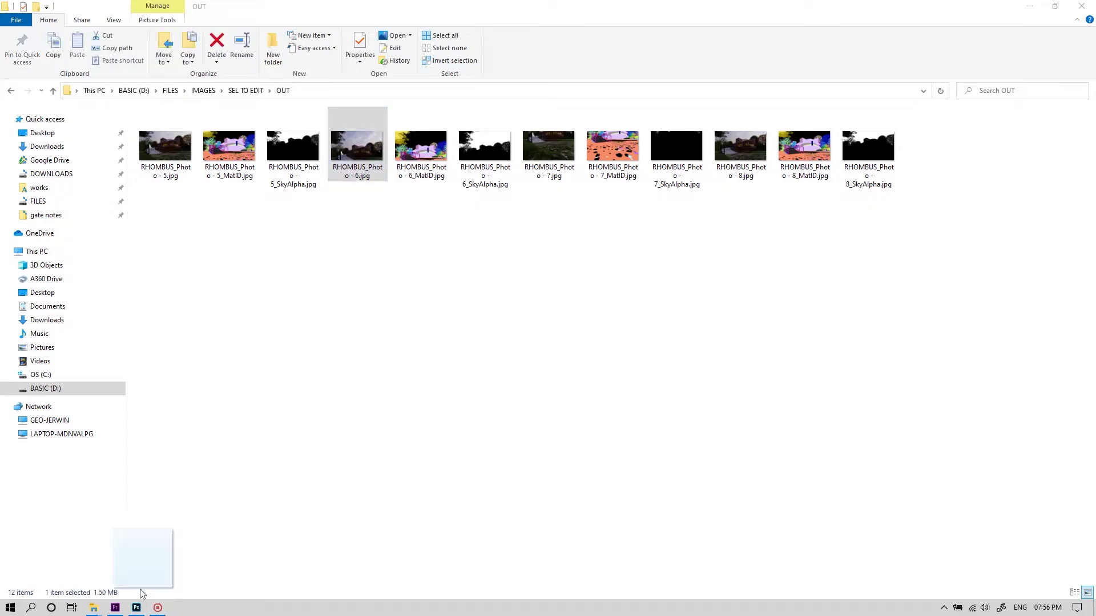
Step: Place photos 6 and 7, stretch photo 6 to fill the canvas, and paint their masks
left_click_drag(146, 571, 434, 296)
key("Return")
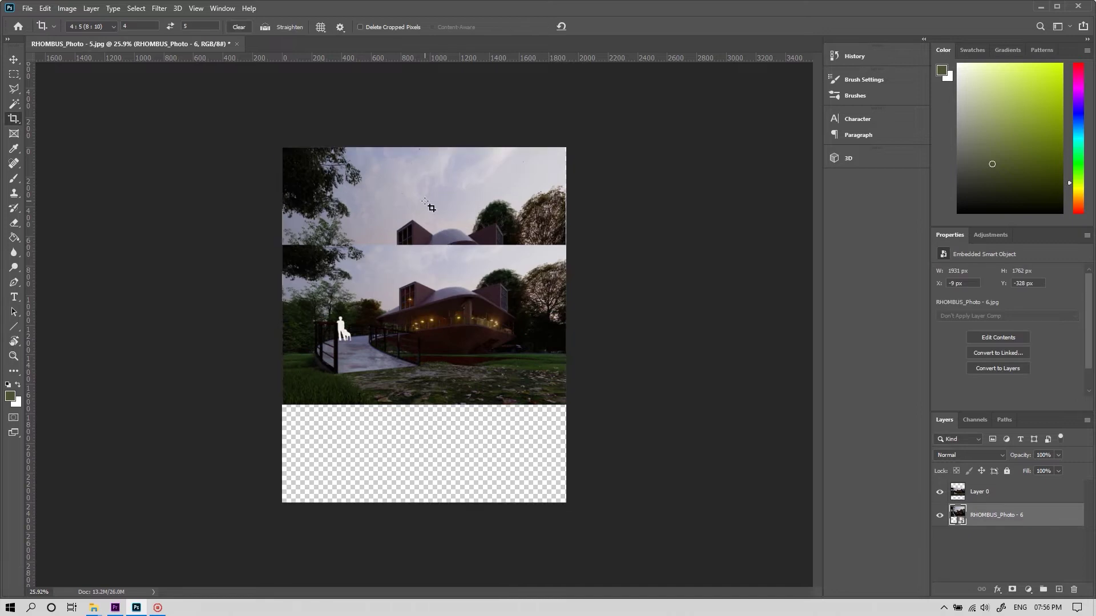
key("ctrl+t")
left_click_drag(423, 358, 429, 517)
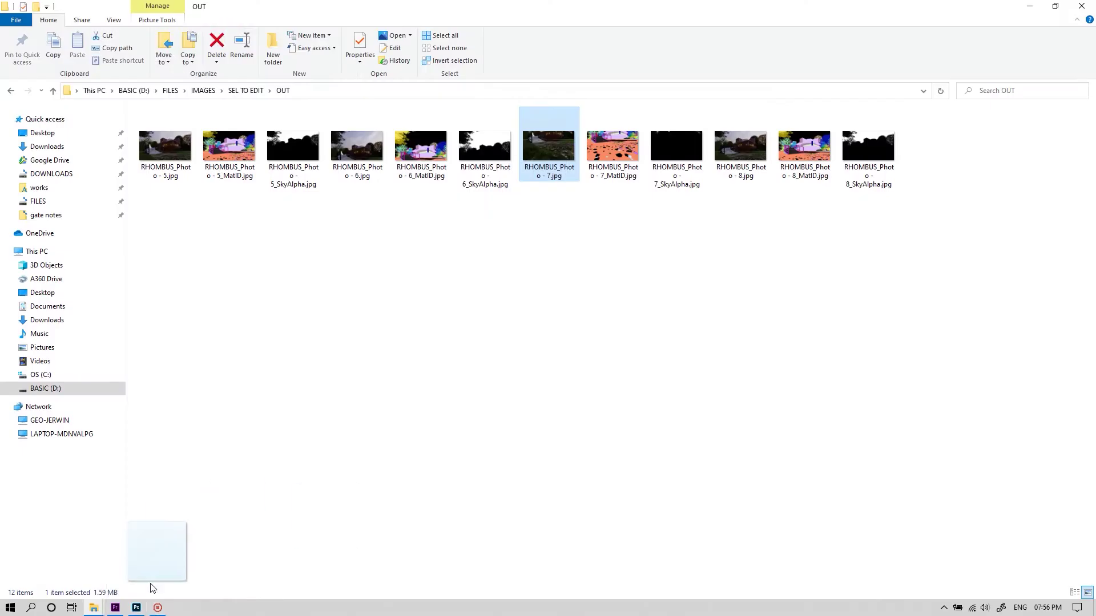
mouse_move(151, 585)
left_mouse_down()
mouse_move(397, 465)
mouse_move(443, 427)
mouse_move(442, 449)
left_mouse_up()
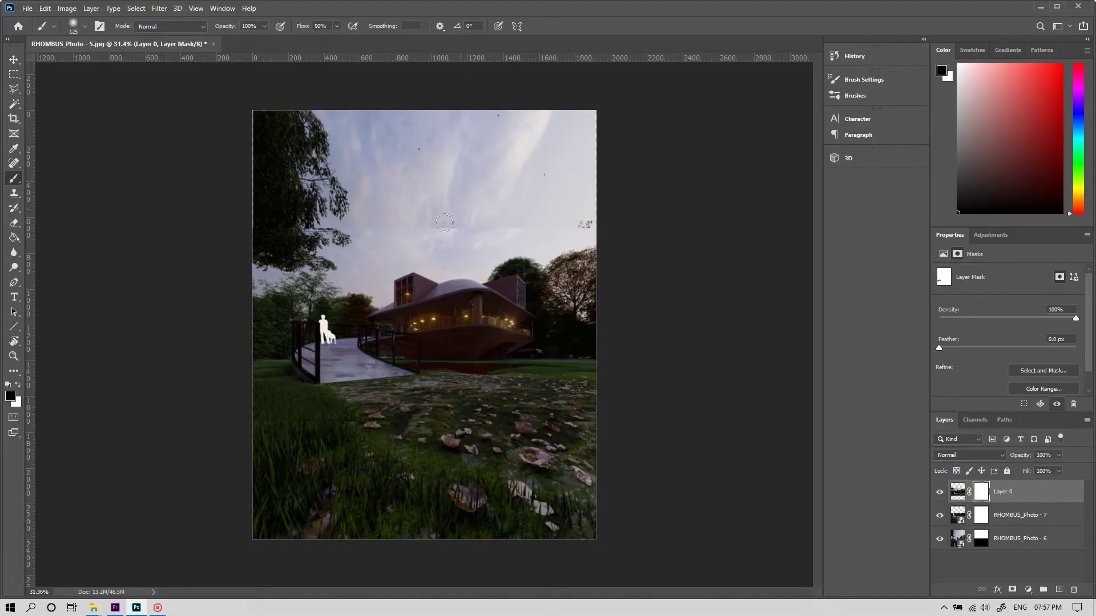
left_click_drag(564, 236, 550, 233)
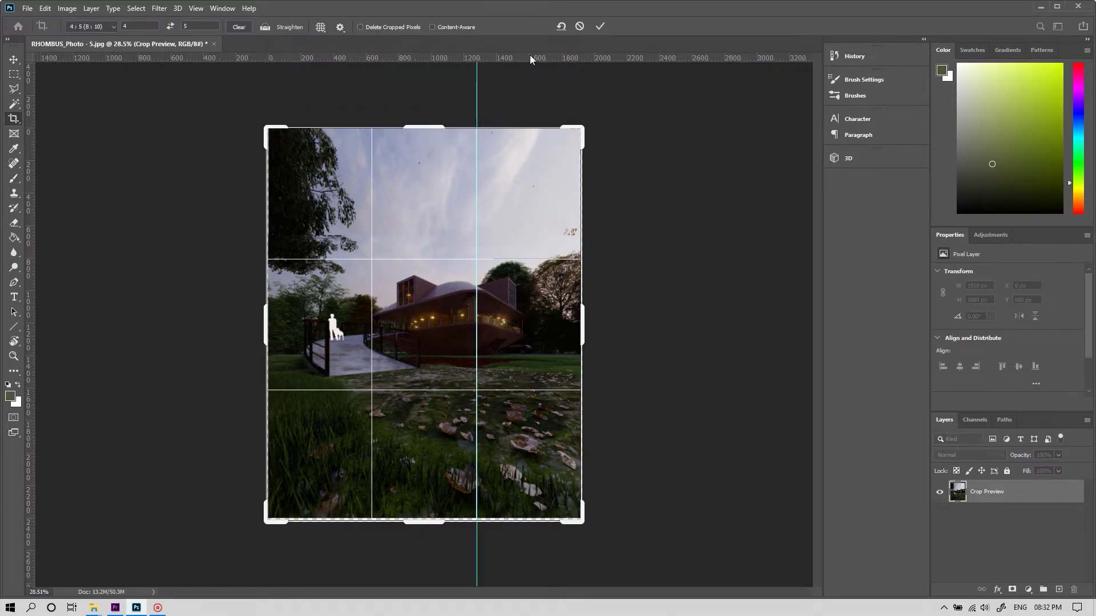
Step: Add rule-of-thirds guides: upper and lower horizontal lines and a right vertical line
left_click_drag(531, 60, 554, 260)
left_click_drag(507, 55, 525, 392)
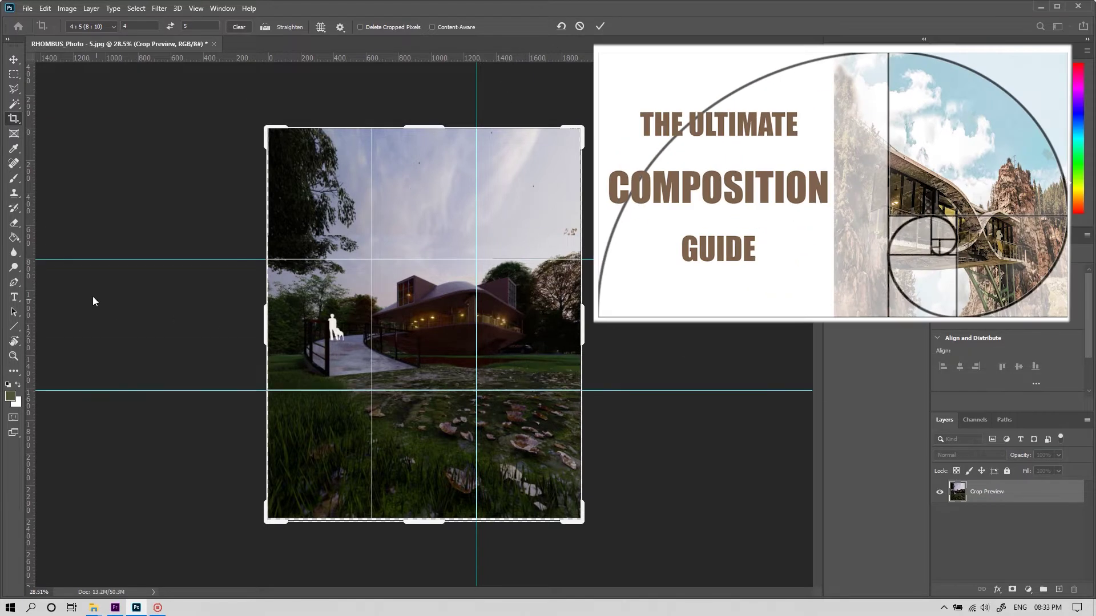
left_click_drag(32, 269, 370, 268)
Step: Commit the crop and scale all three layers together to 117.77%
key("Return")
key("v")
left_click(1003, 539, "shift")
key("ctrl+t")
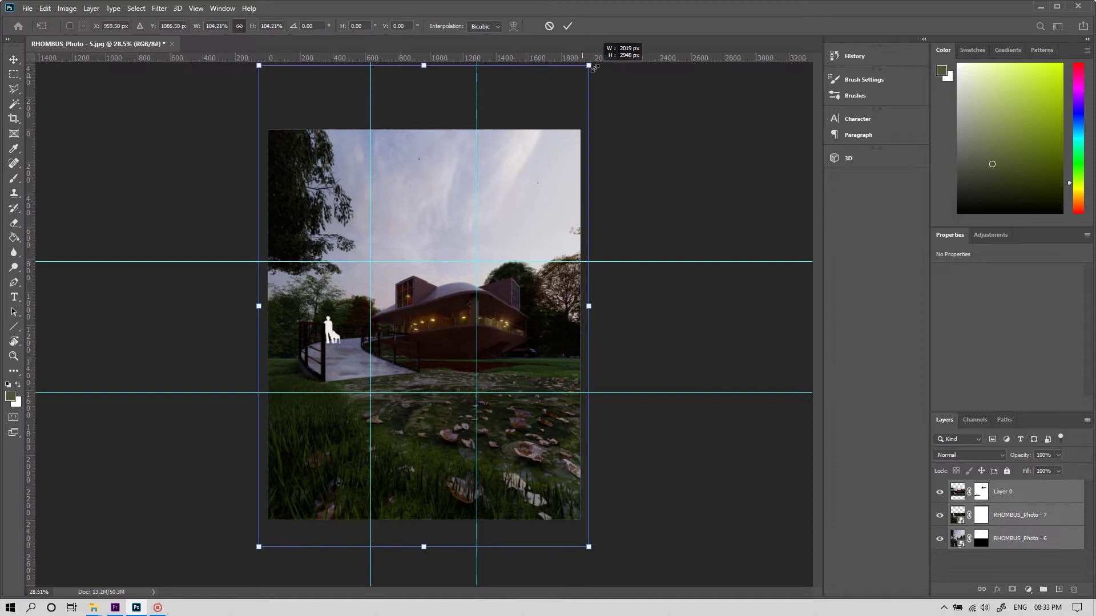
mouse_move(423, 548)
left_mouse_down()
mouse_move(425, 521)
mouse_move(428, 550)
mouse_move(430, 532)
left_mouse_up()
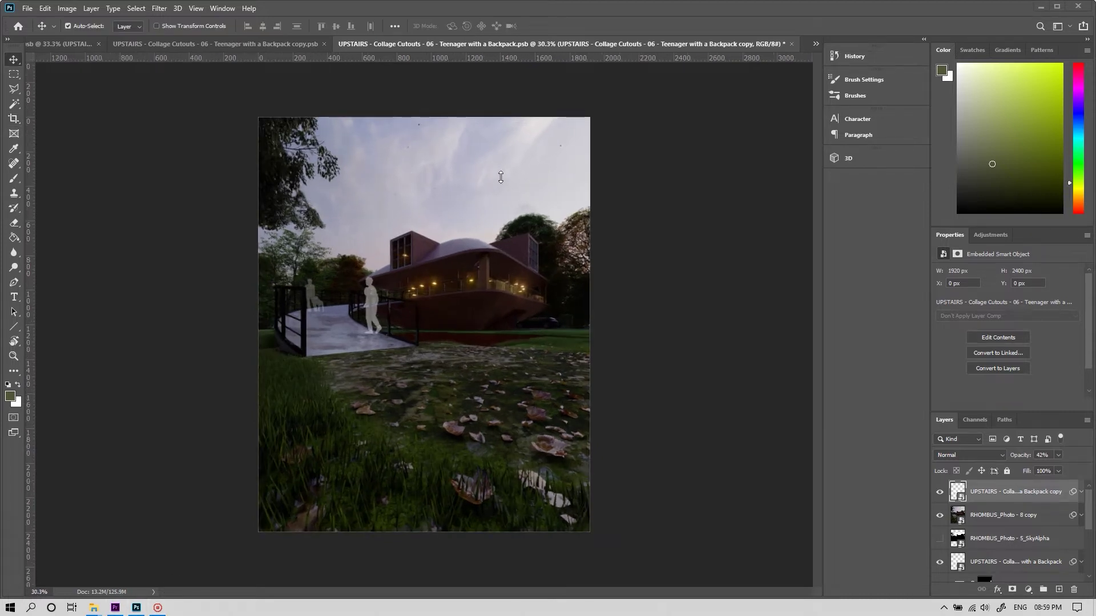
Step: Bring RHOMBUS_Photo - 8 into Photoshop and add a layer mask hiding its white sky
left_click(157, 607)
left_click_drag(289, 122, 372, 334)
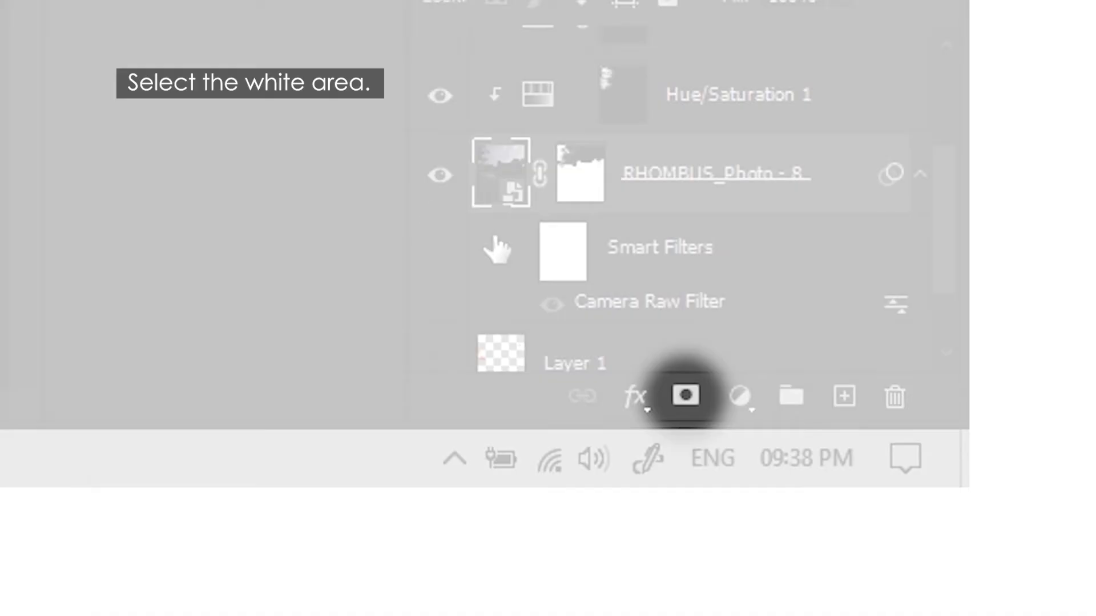
left_click(689, 402)
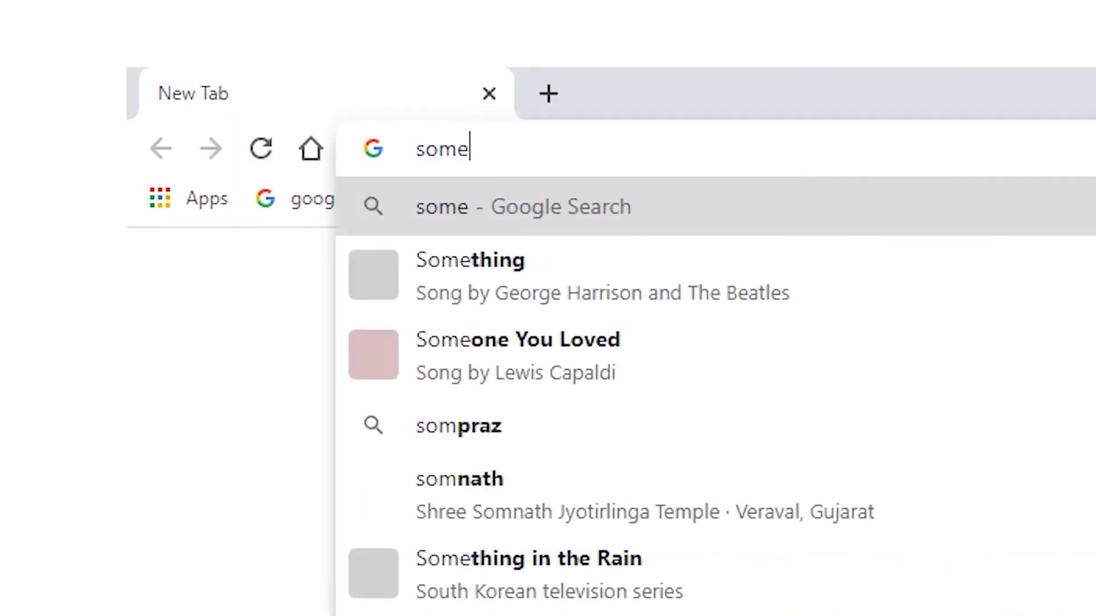
Step: Search Google Images in Chrome for 'evening sky'
type("thing in")
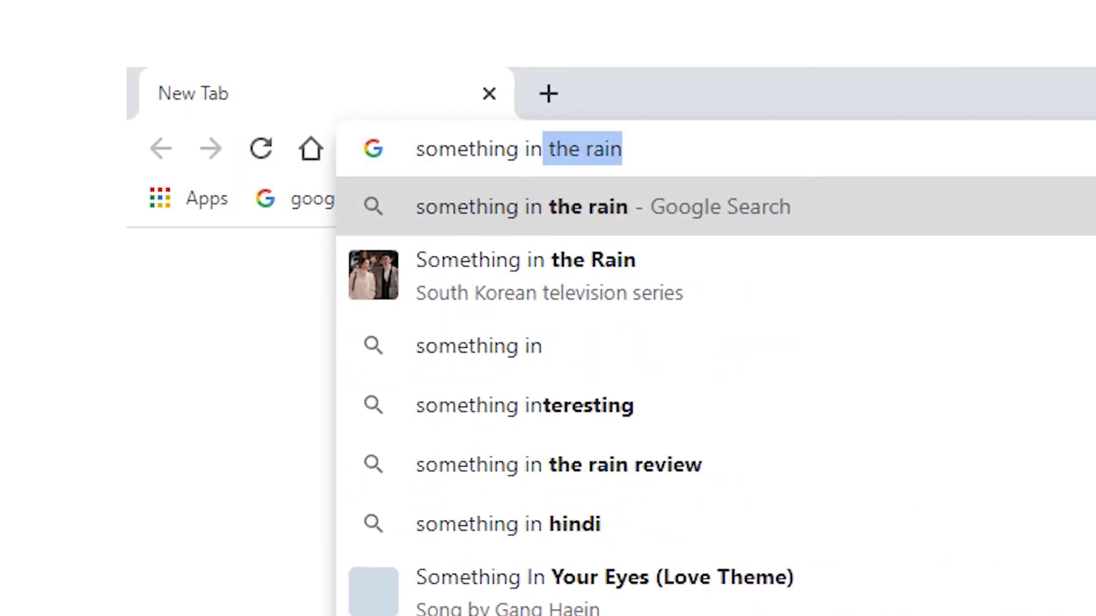
type("teresting")
key("BackSpace")
key("BackSpace")
key("BackSpace")
key("BackSpace")
key("BackSpace")
key("BackSpace")
key("BackSpace")
key("BackSpace")
key("BackSpace")
key("BackSpace")
key("BackSpace")
key("BackSpace")
key("BackSpace")
key("BackSpace")
key("BackSpace")
key("BackSpace")
key("BackSpace")
key("BackSpace")
key("BackSpace")
key("BackSpace")
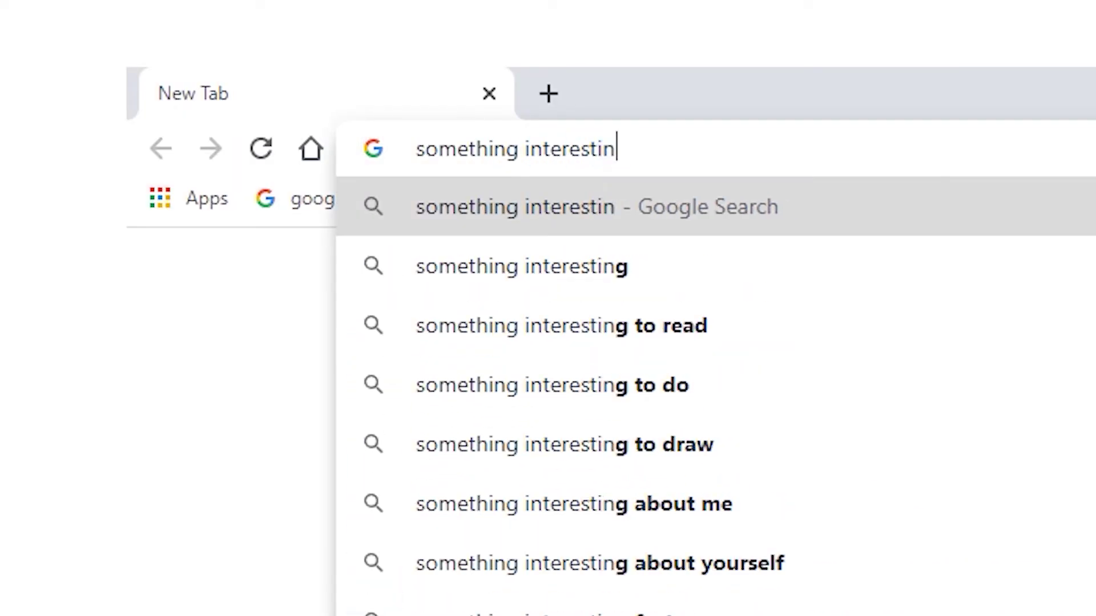
type("evening sky")
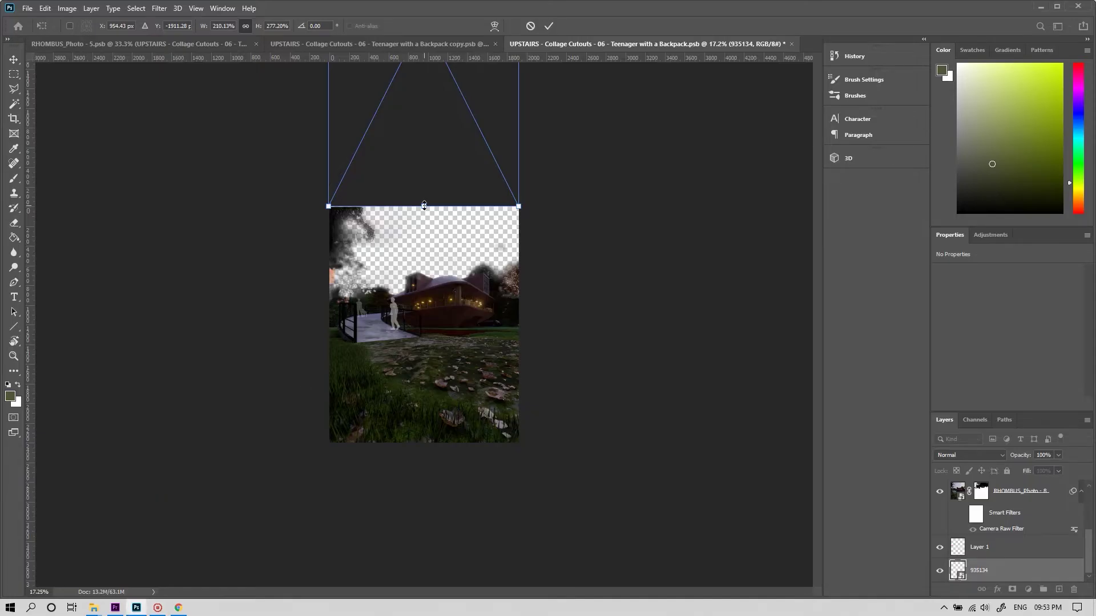
Step: Stretch the pink evening sky layer down to cover the transparent sky area
left_click_drag(424, 207, 422, 314)
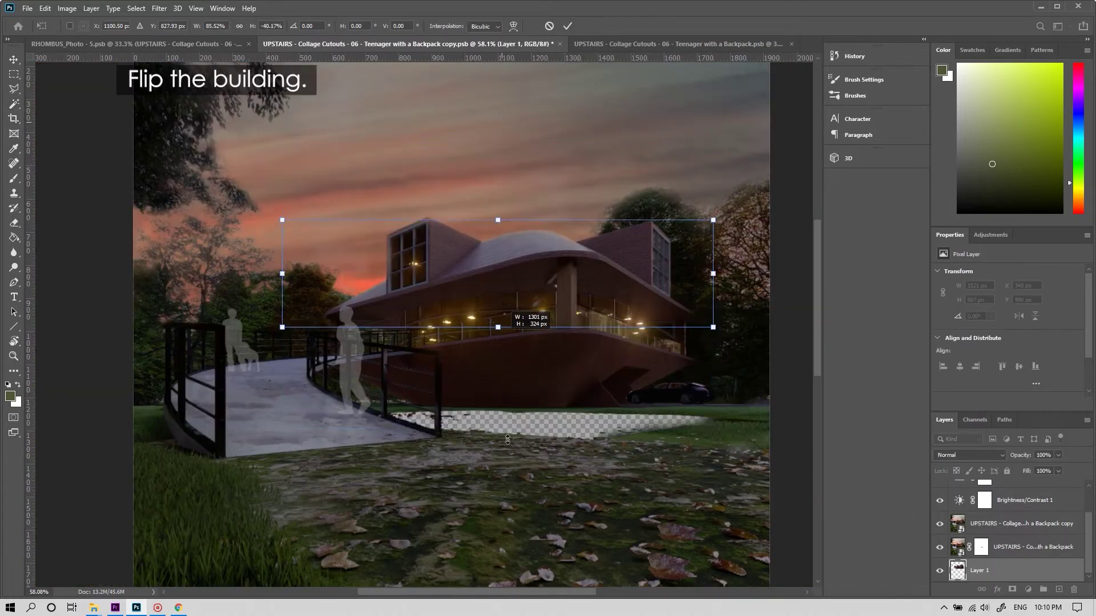
Step: Flip the building downward, duplicate it, delete the copy's mask and set its opacity to 30%
left_click_drag(502, 225, 512, 588)
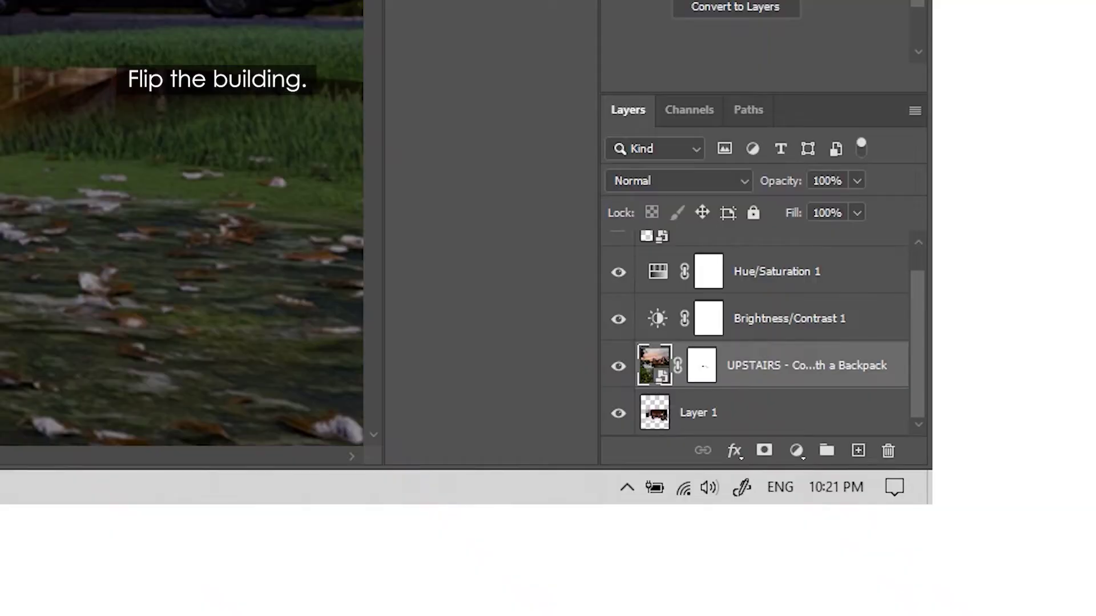
key("ctrl+j")
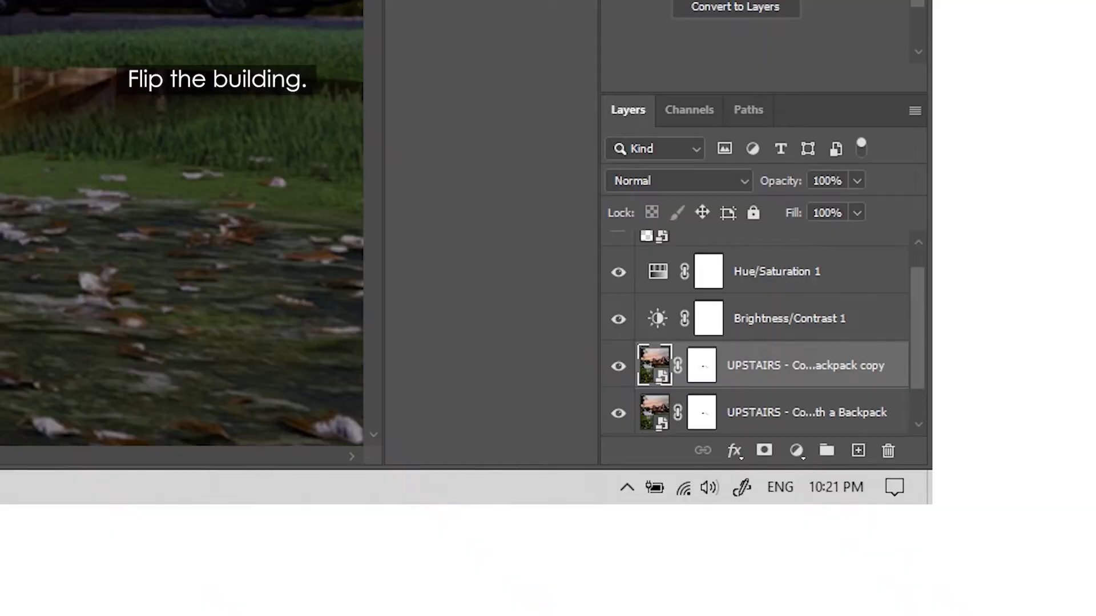
scroll(656, 371, "down", 1)
right_click(712, 371)
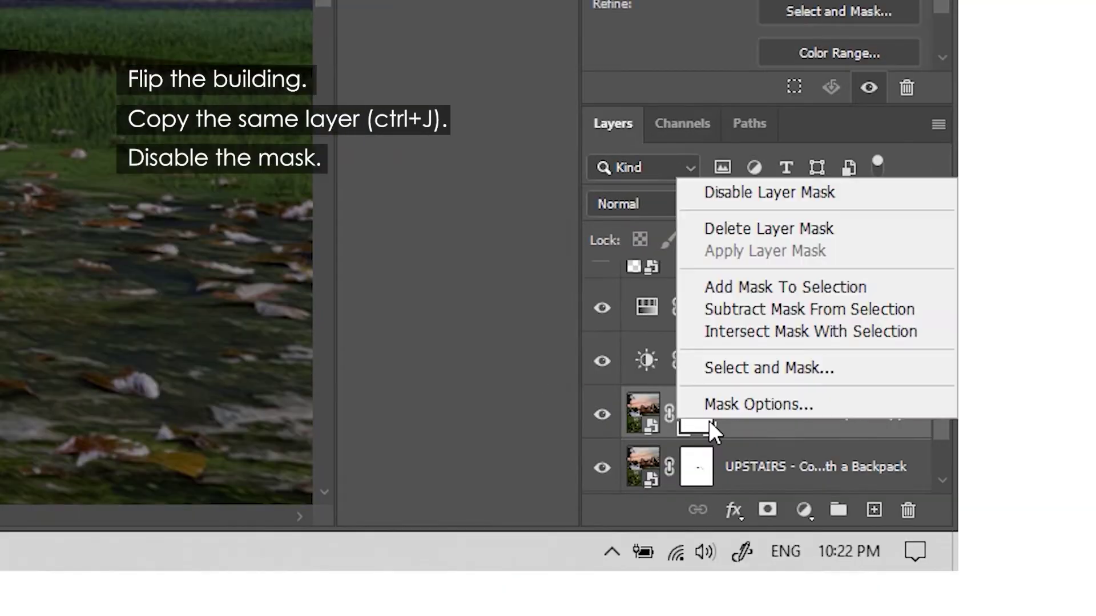
left_click(785, 228)
left_click(870, 204)
left_click_drag(882, 233, 815, 234)
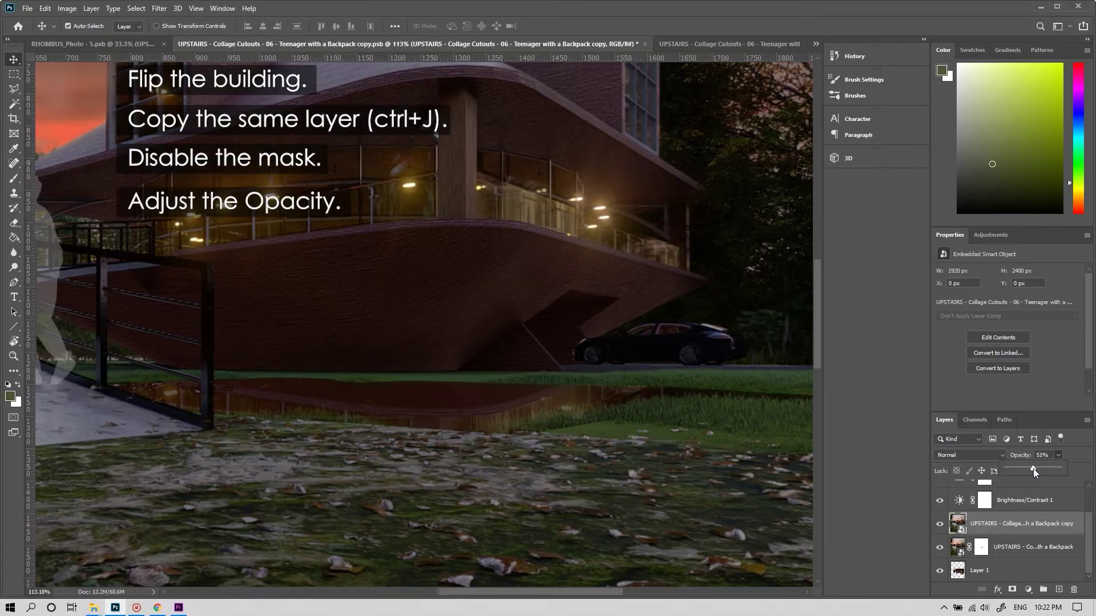
left_click_drag(1023, 474, 1023, 474)
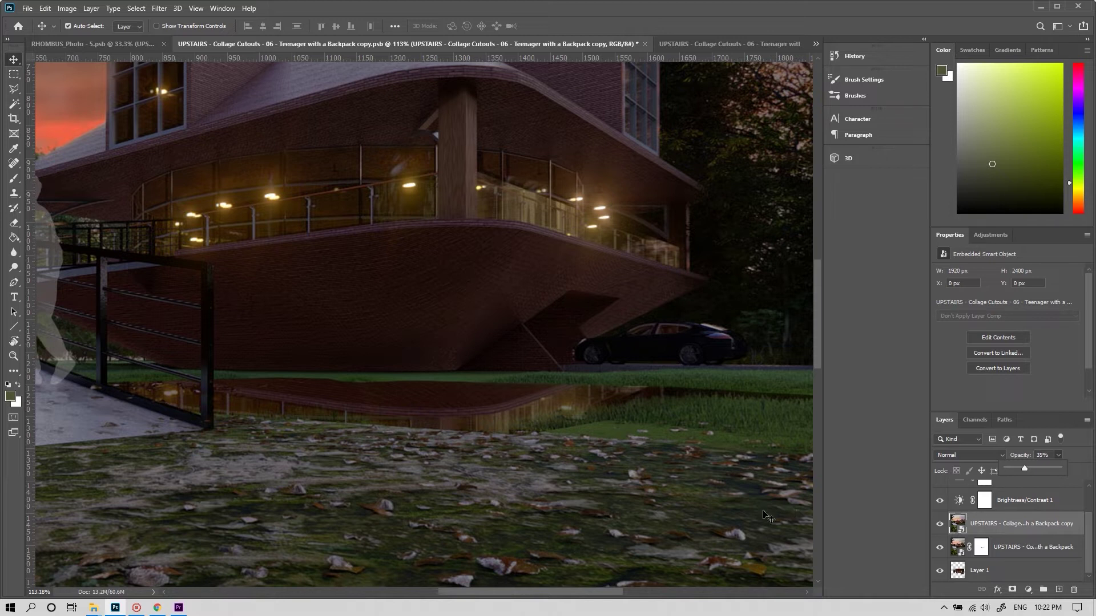
Step: Convert the layer to a smart object and apply Filter > Camera Raw Filter
left_click(768, 517)
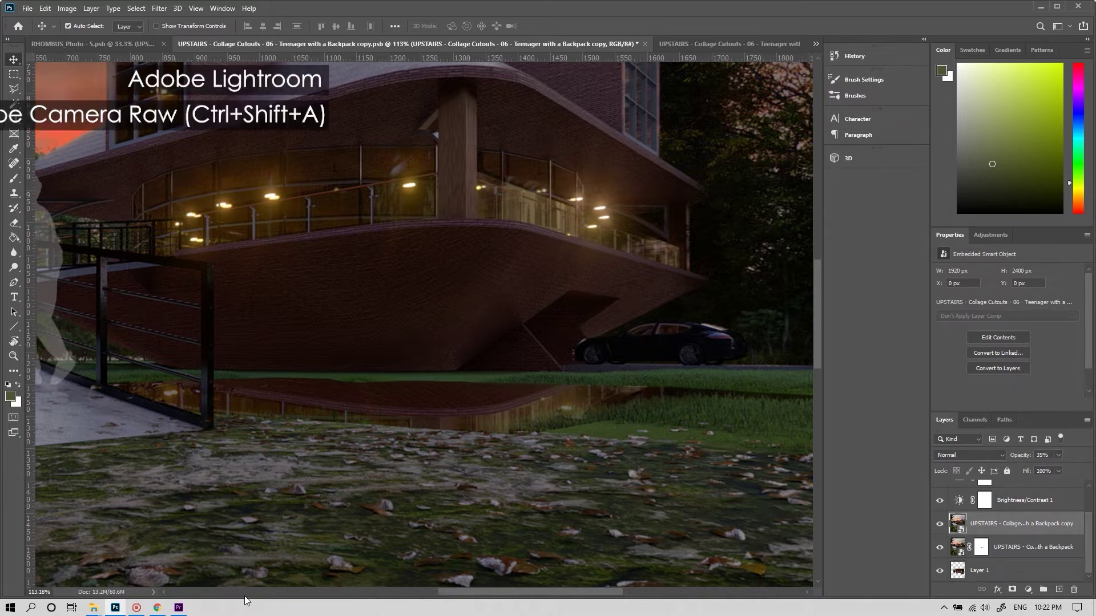
mouse_move(182, 609)
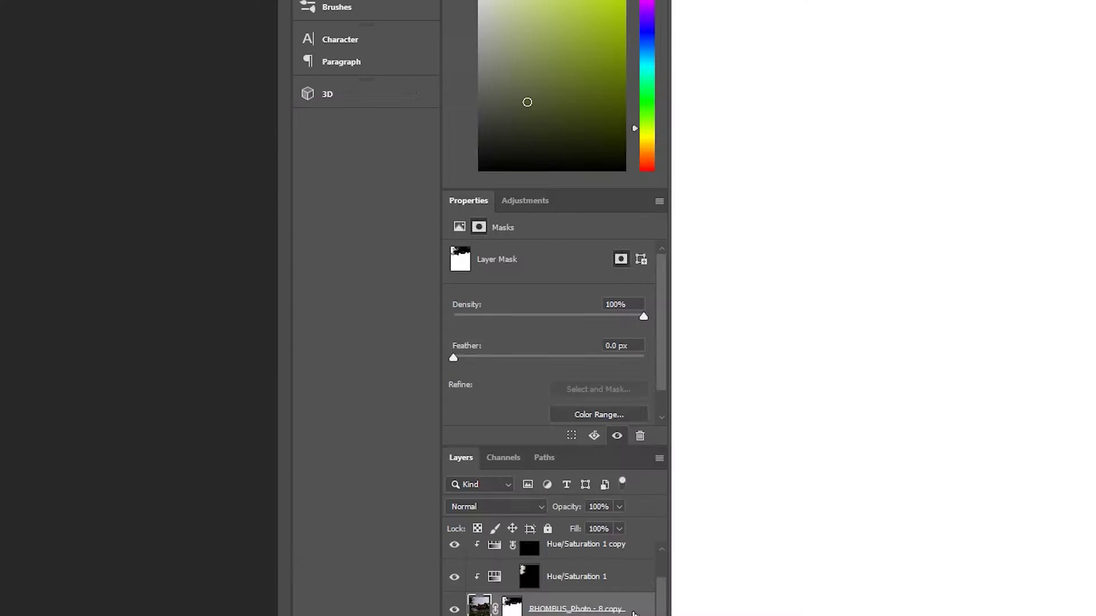
right_click(634, 613)
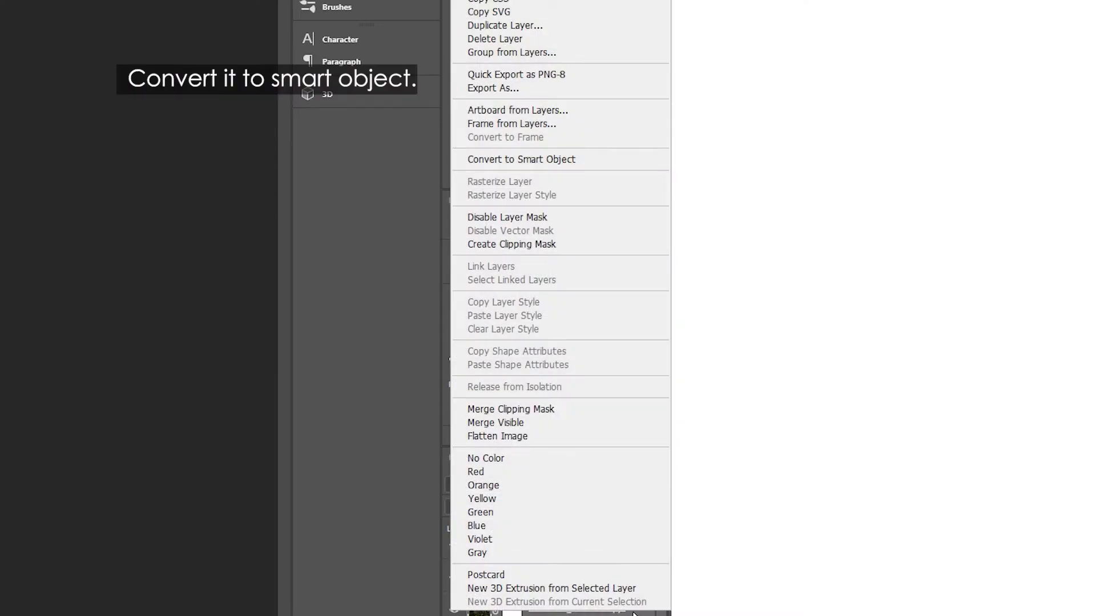
left_click(520, 159)
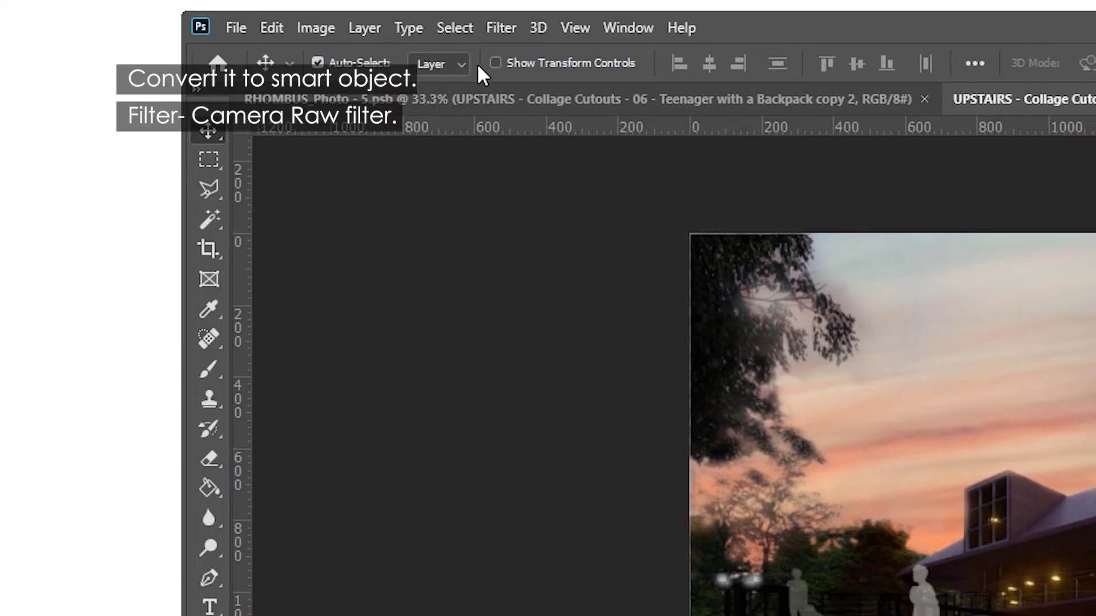
left_click(487, 31)
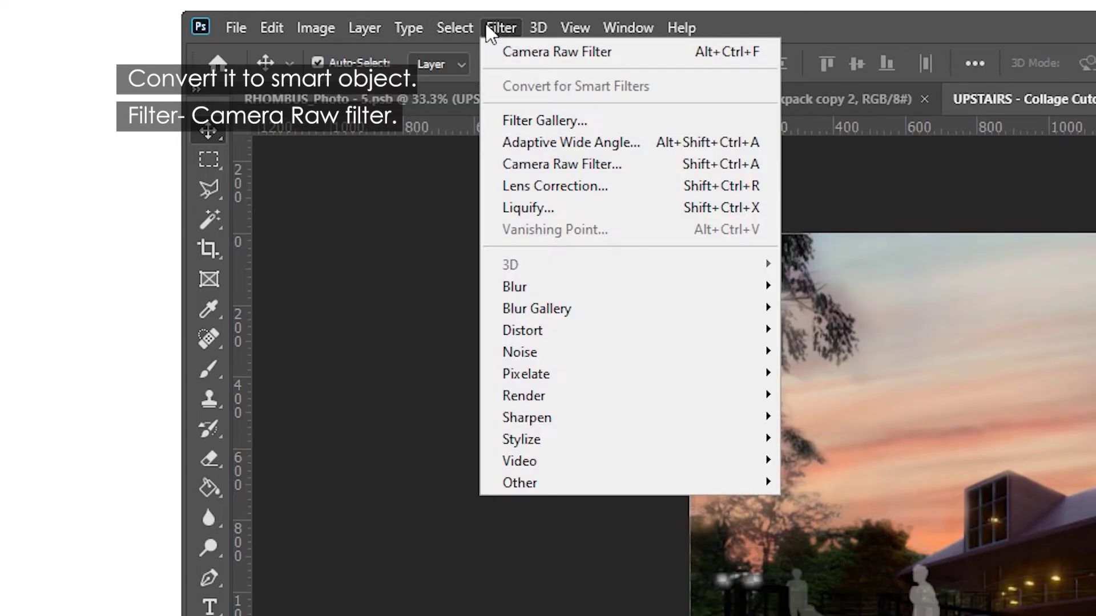
left_click(511, 56)
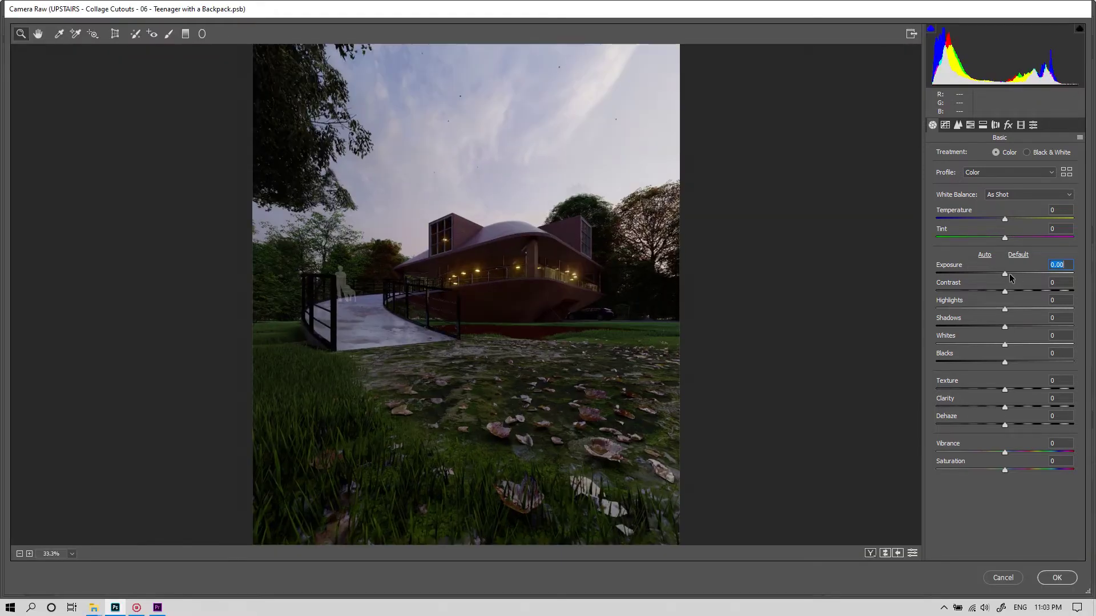
Step: Set Exposure +0.65, Shadows +47, Highlights -36 and Whites -19, checking highlight clipping
mouse_move(1009, 273)
left_mouse_down()
mouse_move(1029, 272)
mouse_move(1019, 274)
left_mouse_up()
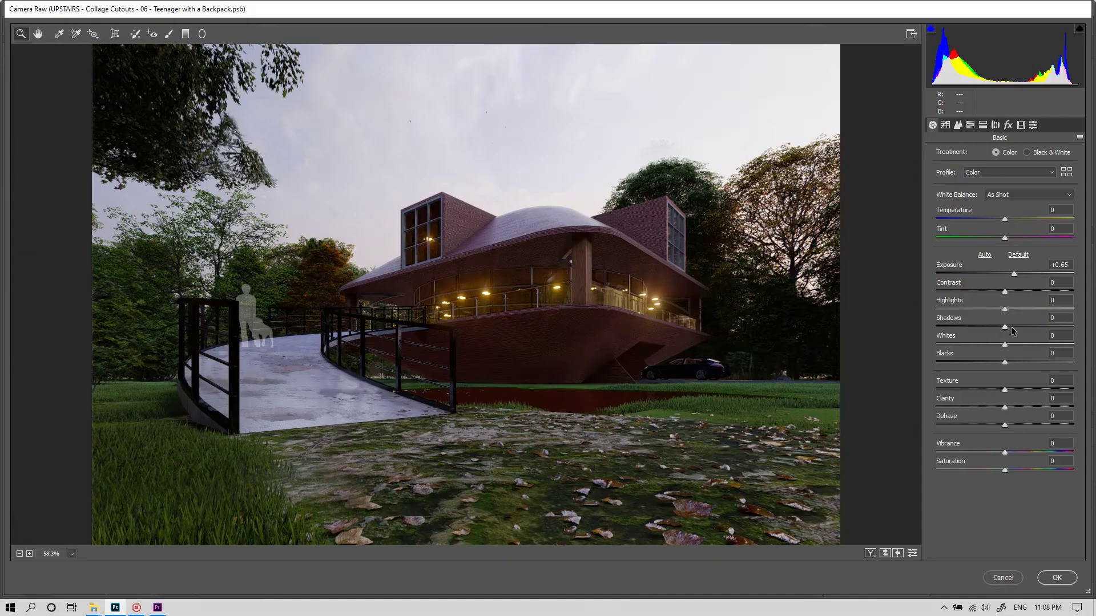
left_click_drag(1006, 327, 1025, 327)
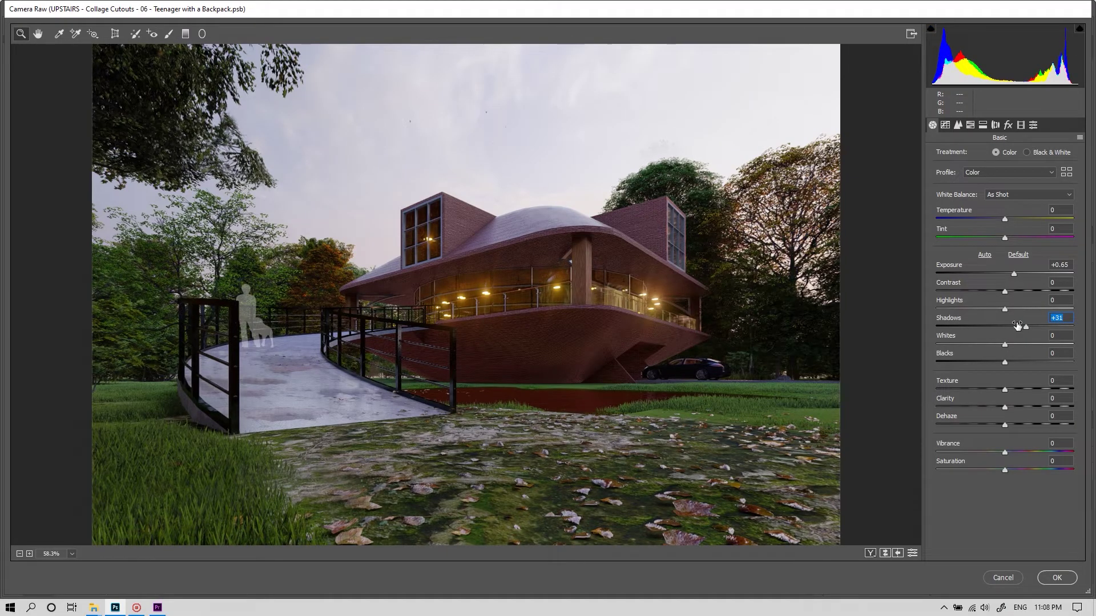
left_click_drag(1005, 309, 980, 311)
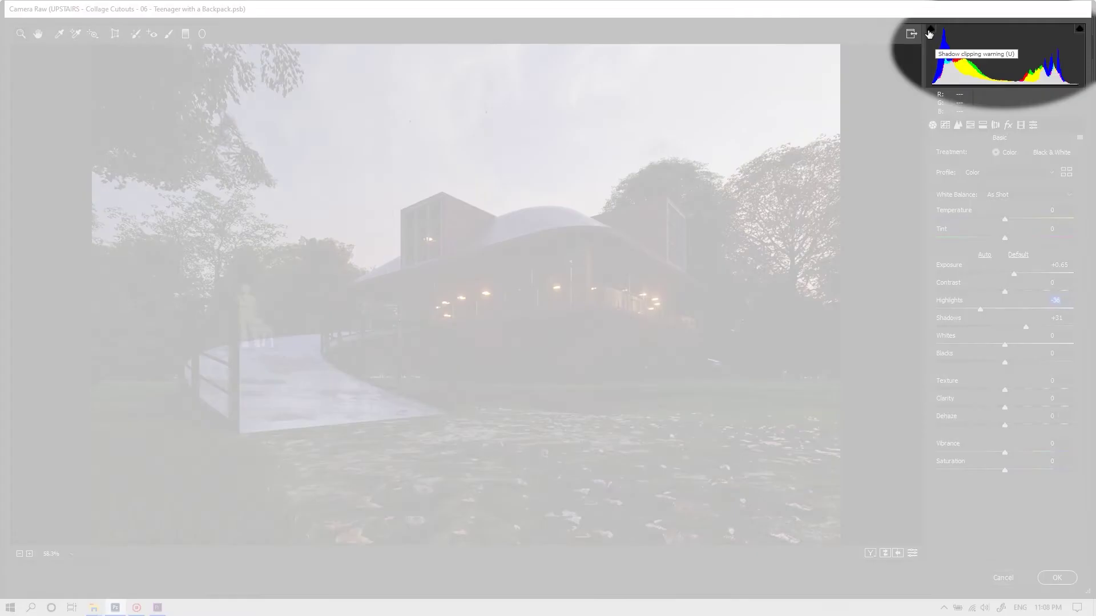
left_click(1079, 29)
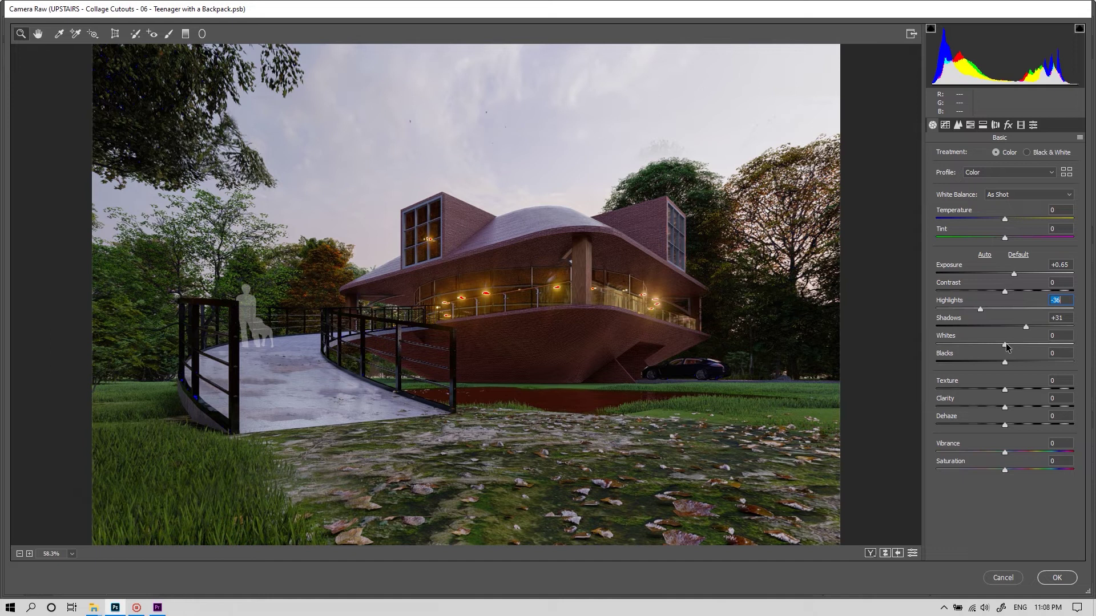
left_click_drag(1006, 344, 1094, 345)
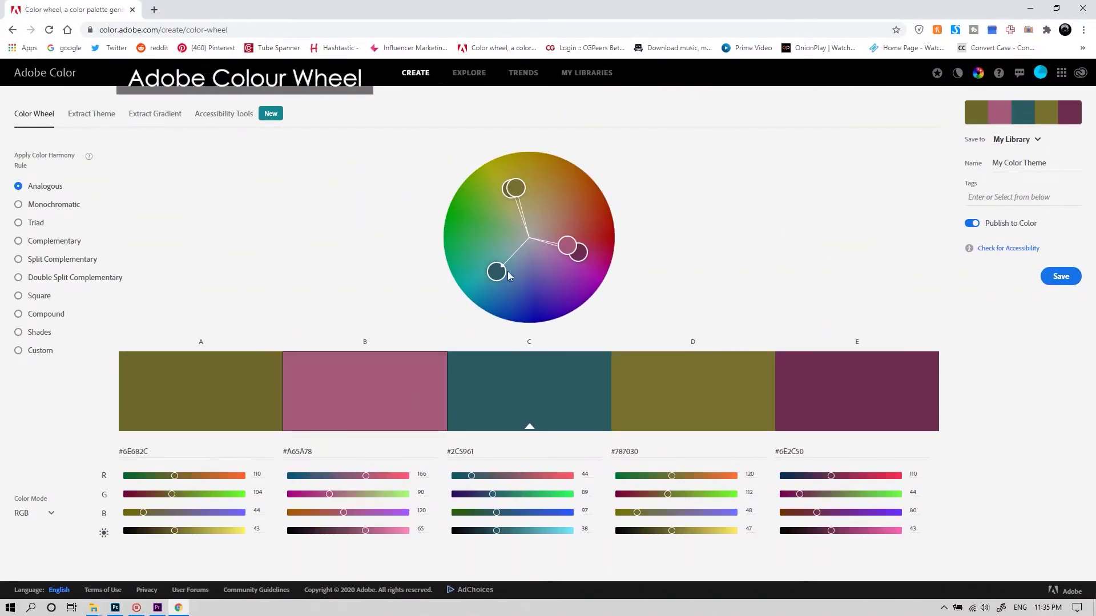
Step: Use the Complementary rule and tune the wheel for a teal-to-rust palette, #55AD88 to #611A0D
left_click_drag(489, 247, 485, 233)
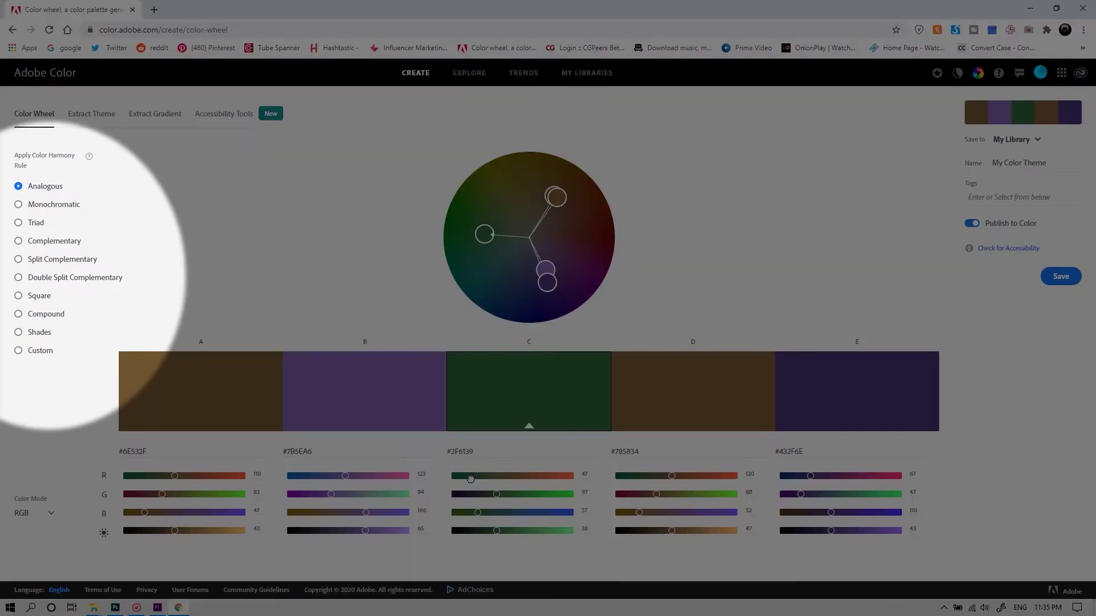
left_click_drag(470, 478, 486, 477)
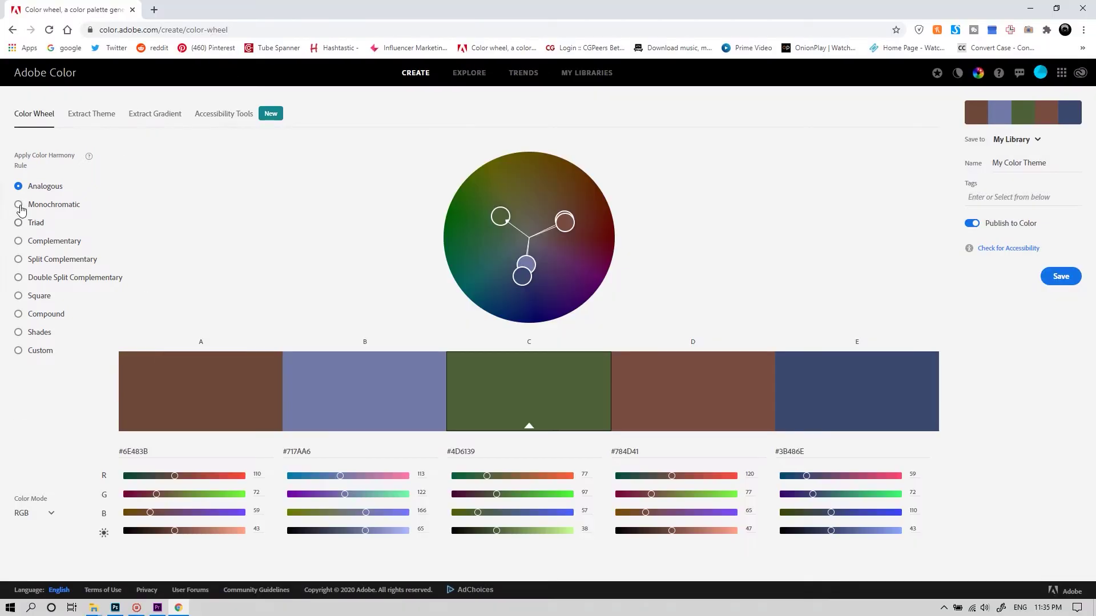
left_click(19, 241)
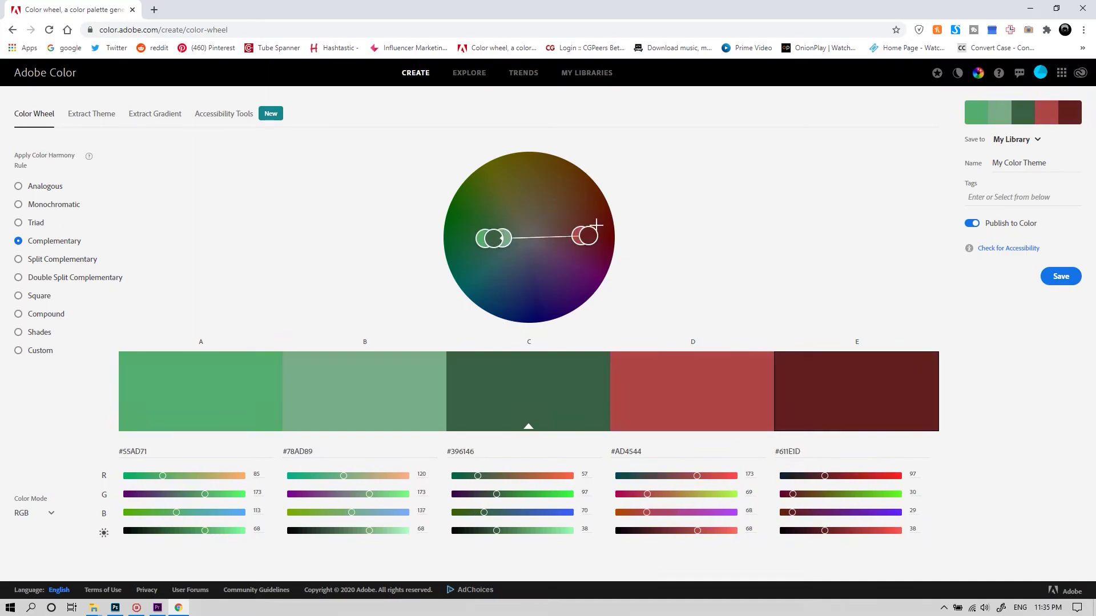
left_click_drag(574, 231, 585, 220)
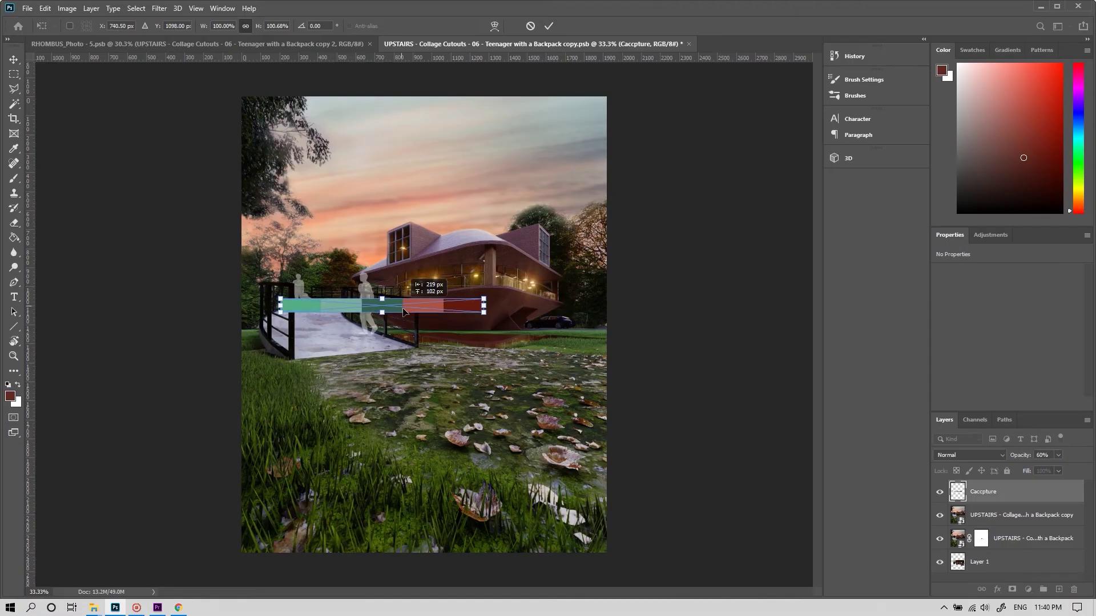
Step: Move the palette strip lower, stretch it taller, and add a Selective Color adjustment layer
left_click_drag(404, 312, 465, 316)
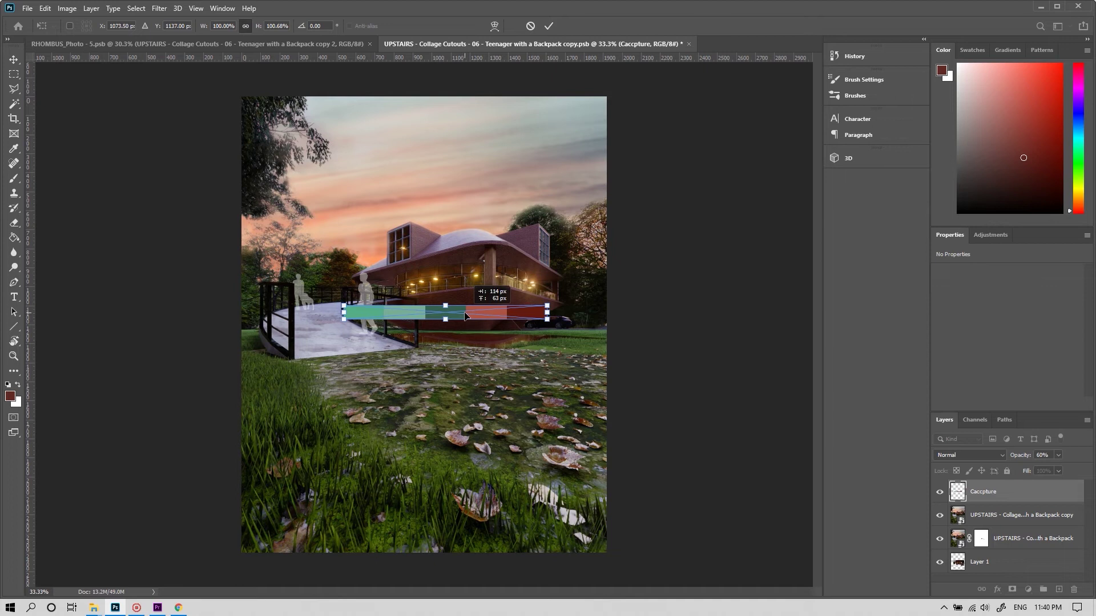
key("Return")
key("ctrl+t")
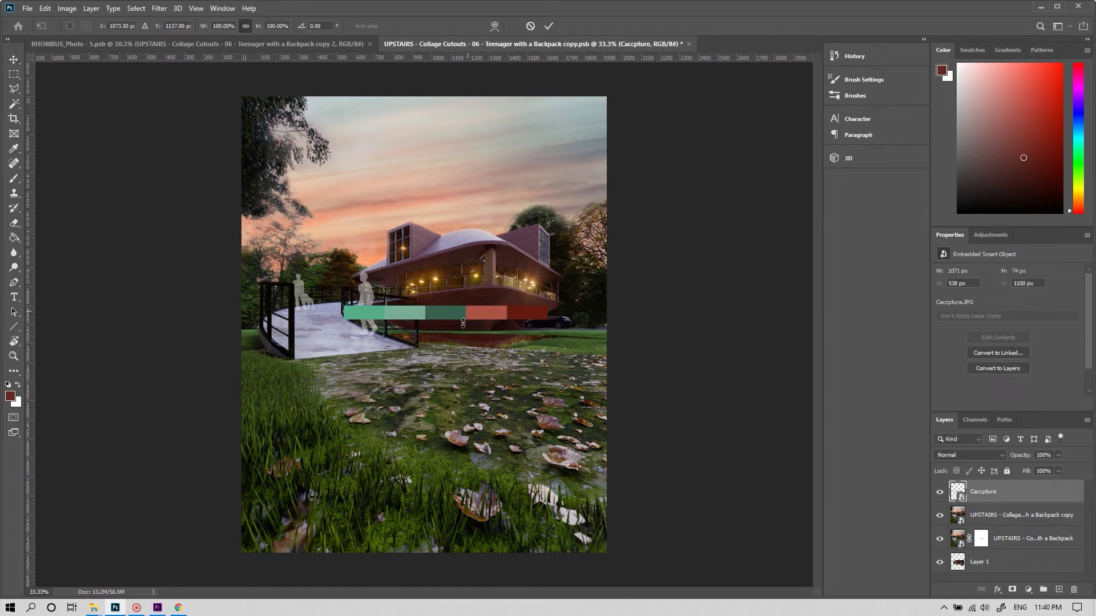
left_click_drag(449, 324, 449, 349)
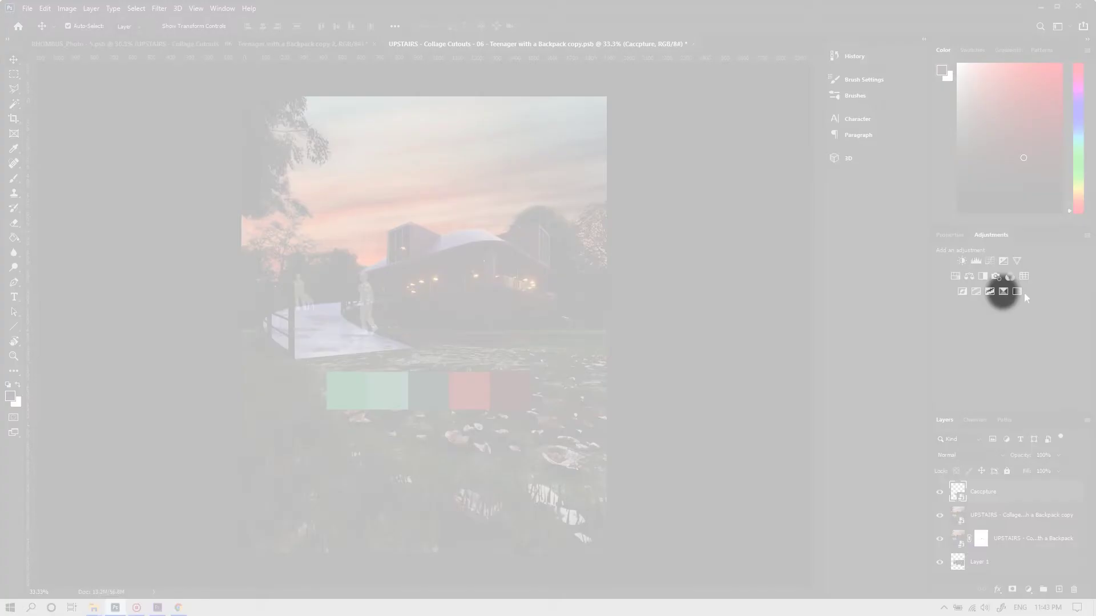
left_click(1003, 292)
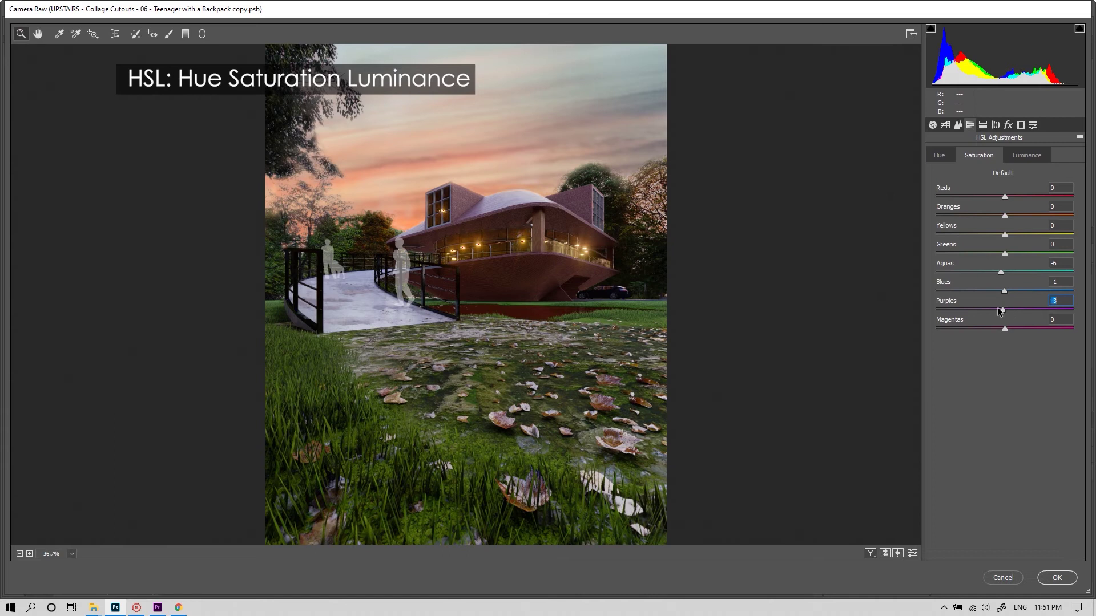
Step: Desaturate Purples, Blues and Aquas to -100 in HSL, then lighten the Reds' luminance
left_click_drag(1005, 309, 920, 298)
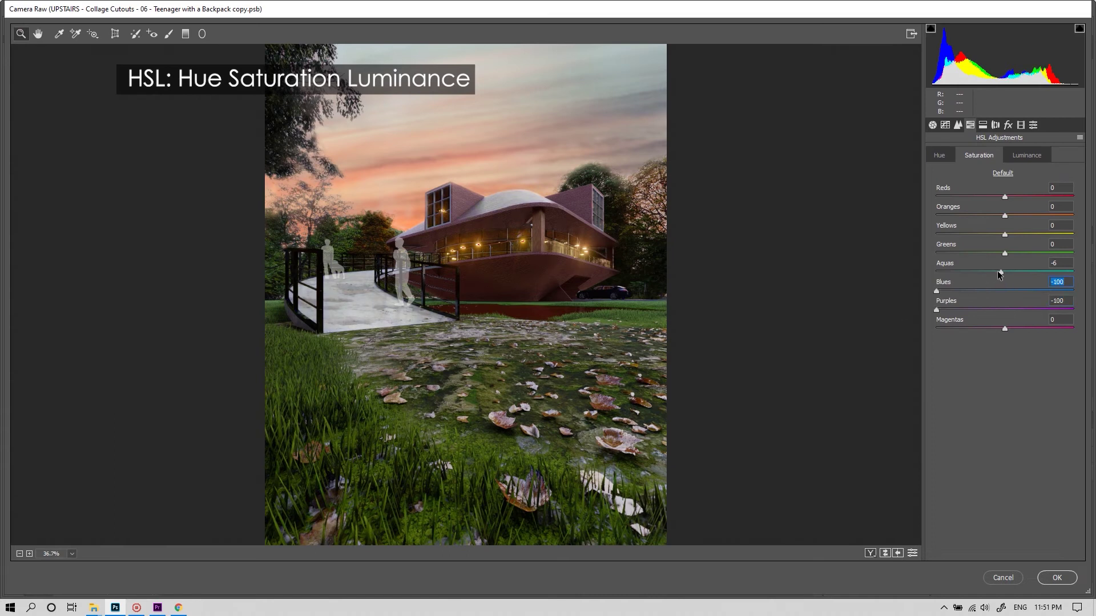
left_click_drag(1001, 272, 878, 277)
left_click(1022, 157)
mouse_move(1005, 197)
left_mouse_down()
mouse_move(1028, 196)
mouse_move(1033, 217)
mouse_move(1020, 197)
left_mouse_up()
Step: Boost the saturation of Reds to +23 and Oranges to +15, and mute Greens to -43
left_click(986, 157)
left_click(1006, 222)
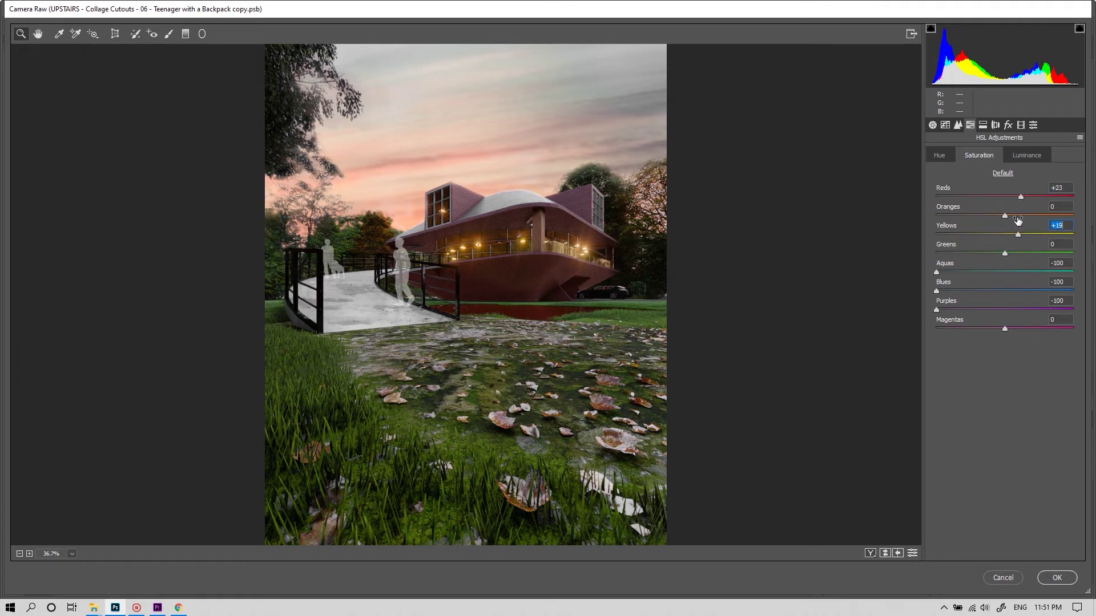
left_click_drag(1006, 217, 1019, 217)
left_click_drag(1006, 255, 969, 261)
left_click(1027, 158)
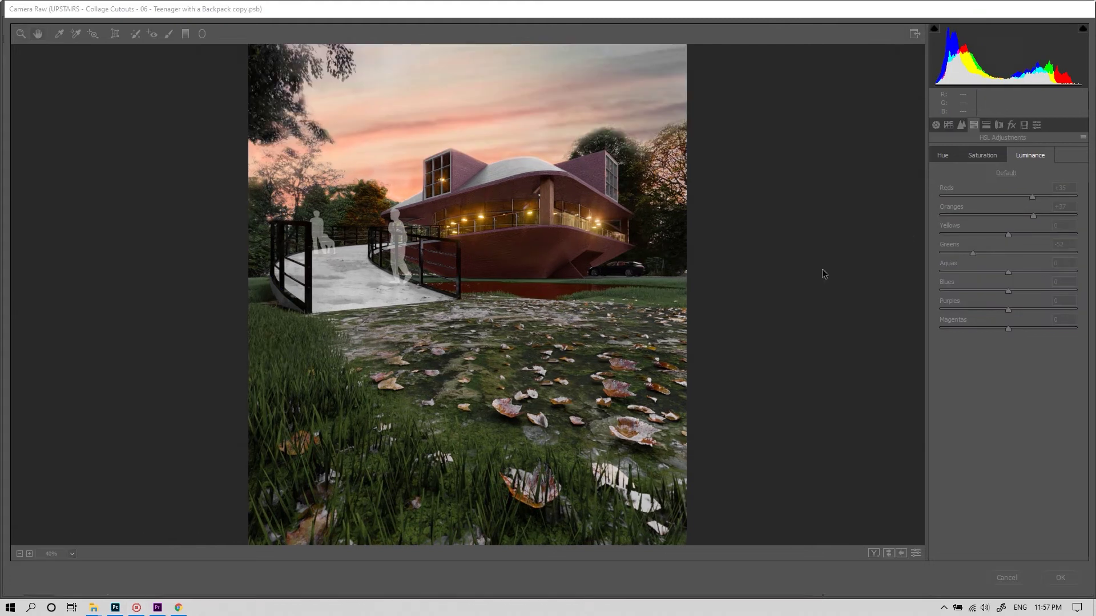
Step: In Basic, set Texture +53, Clarity +18, Dehaze +18, Vibrance +57 and Saturation -19
left_click(935, 125)
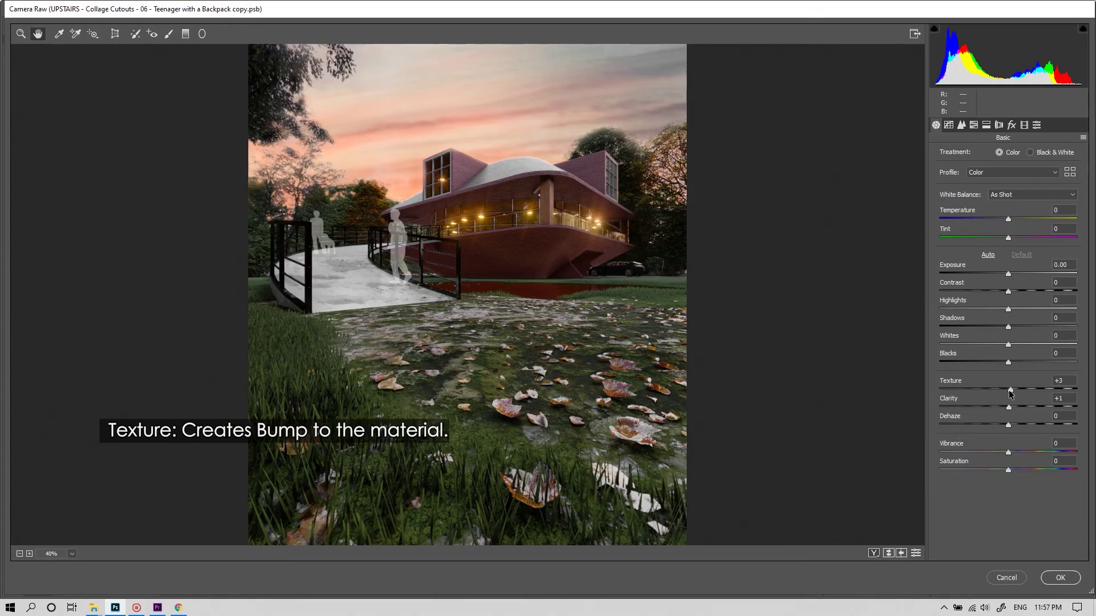
left_click_drag(1011, 392, 1087, 401)
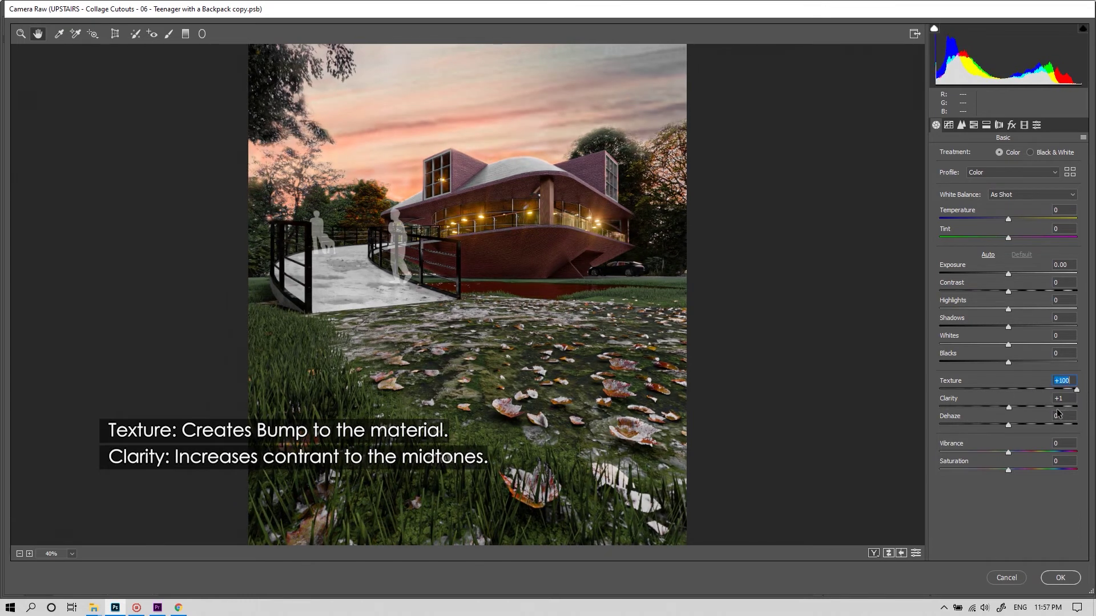
left_click(1045, 389)
left_click(1015, 407)
left_click_drag(1022, 412, 1031, 432)
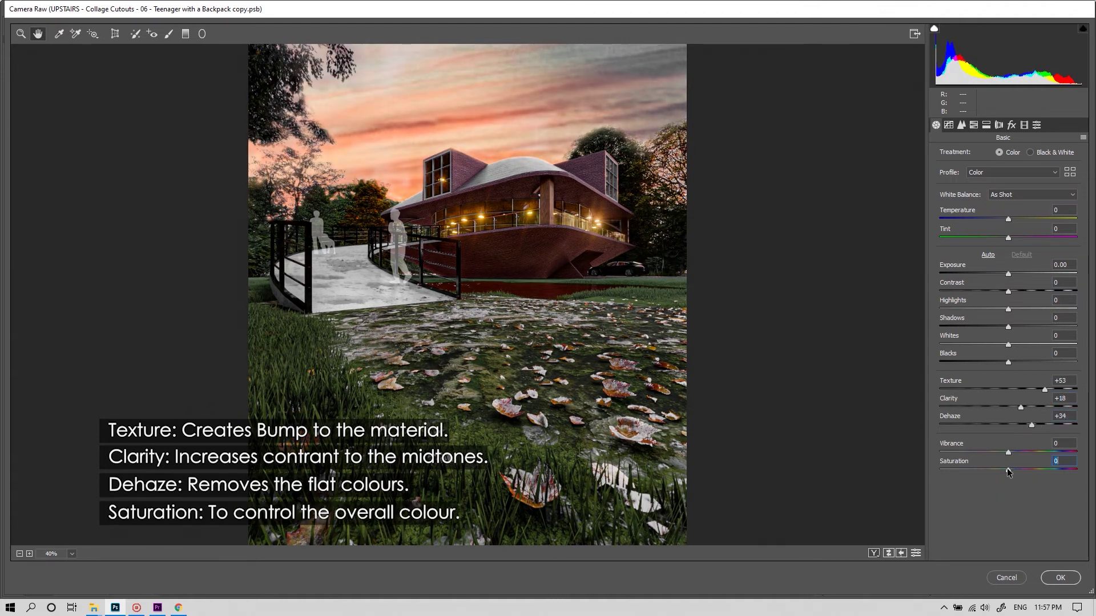
left_click_drag(1007, 468, 1072, 455)
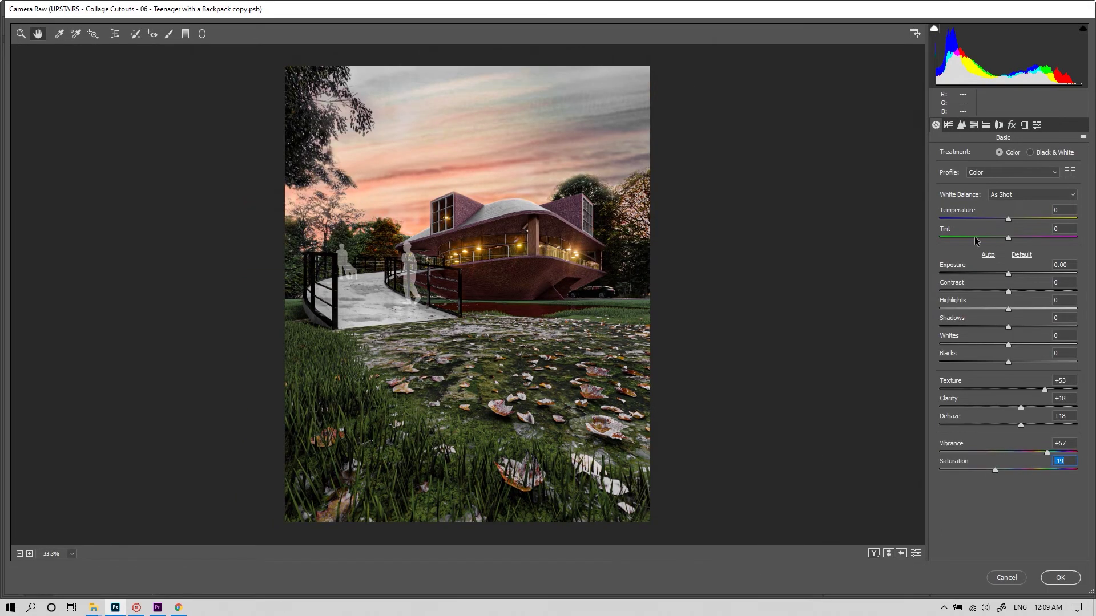
left_click(1036, 126)
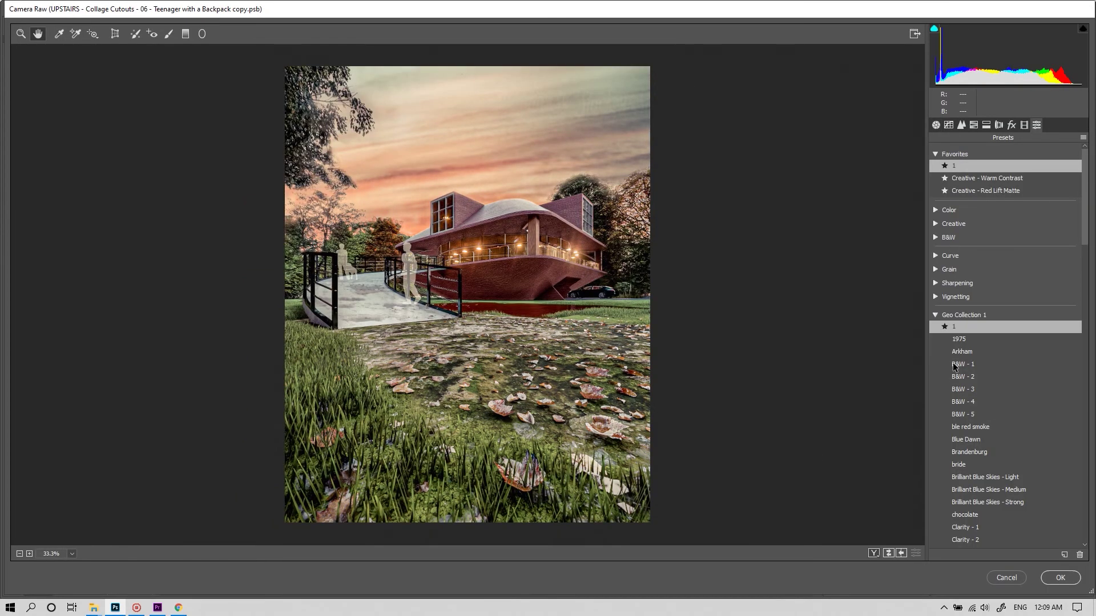
Step: Try presets B&W - 1 and 1, darken Aquas luminance to -43 on the copy, set opacity 59%
left_click(954, 366)
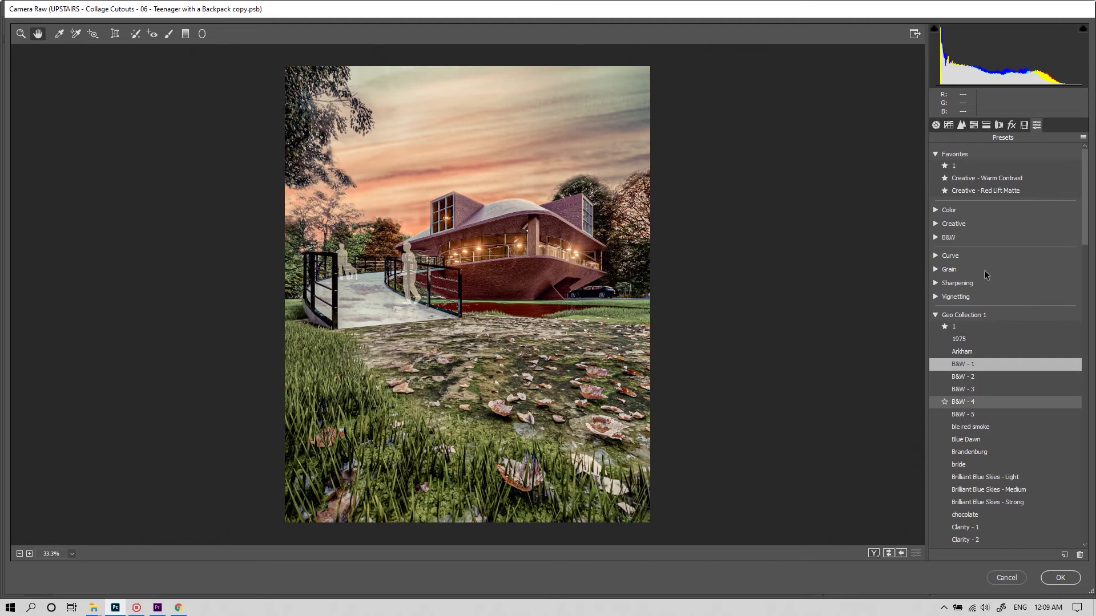
left_click(970, 166)
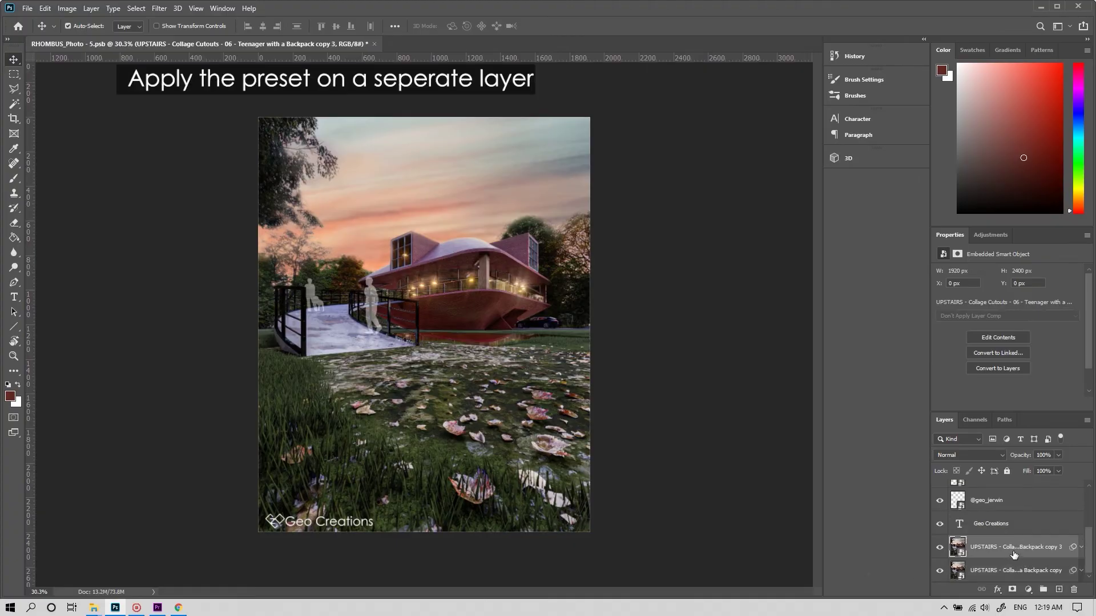
key("ctrl+shift+a")
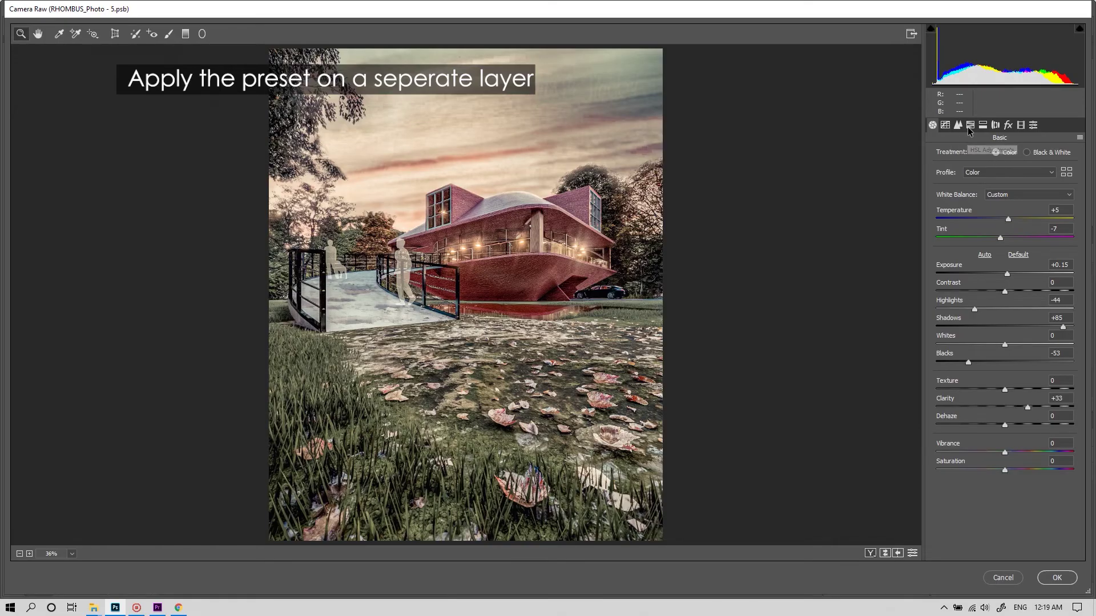
left_click(970, 125)
left_click_drag(1002, 268, 971, 263)
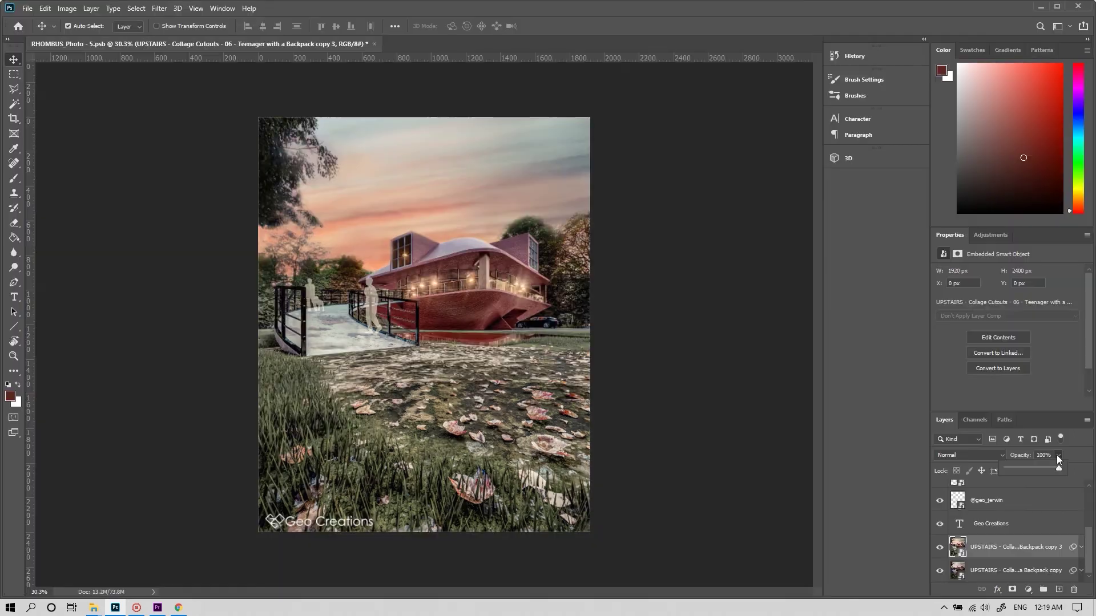
mouse_move(1036, 467)
left_mouse_down()
mouse_move(1020, 475)
mouse_move(1039, 484)
left_mouse_up()
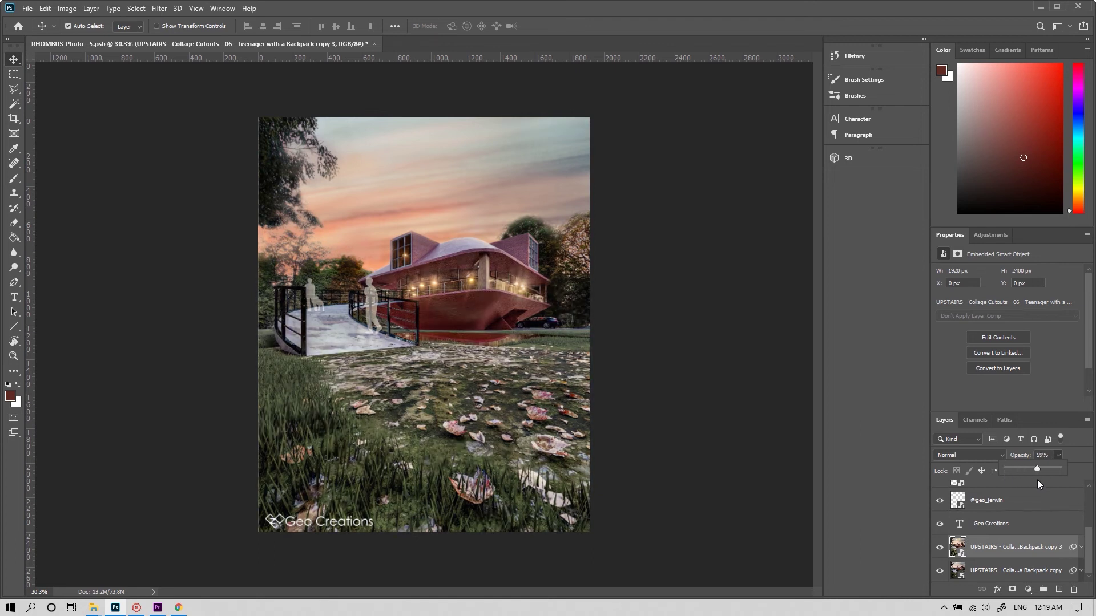